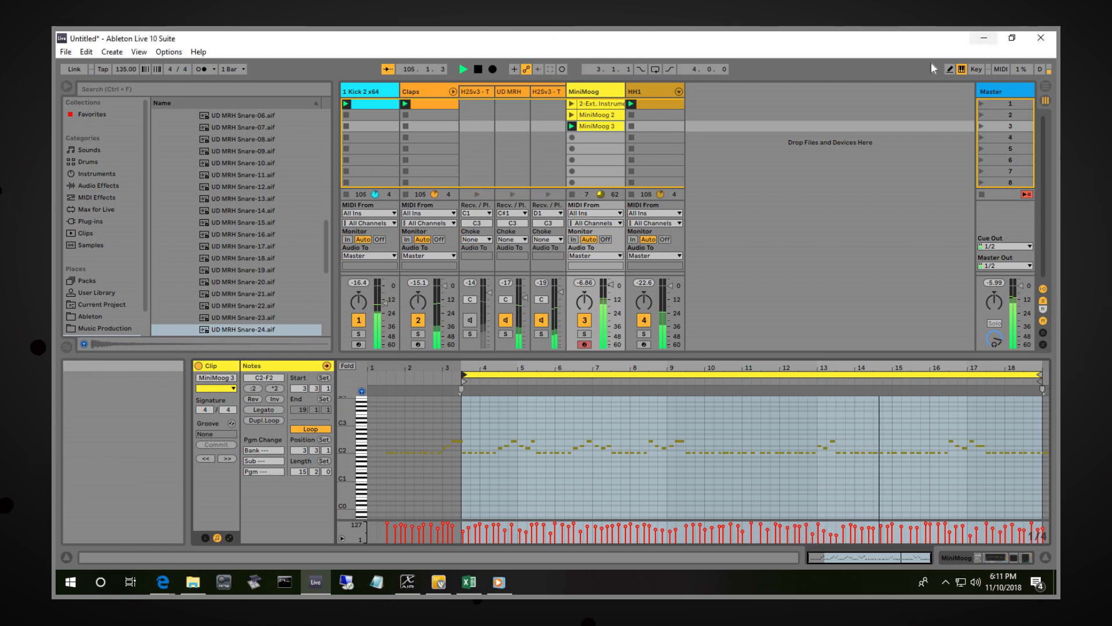
Extend the MiniMoog 3 clip's loop back to start at bar 1, giving it an 18-bar length, and play it.
key(space)
key(space)
key(space)
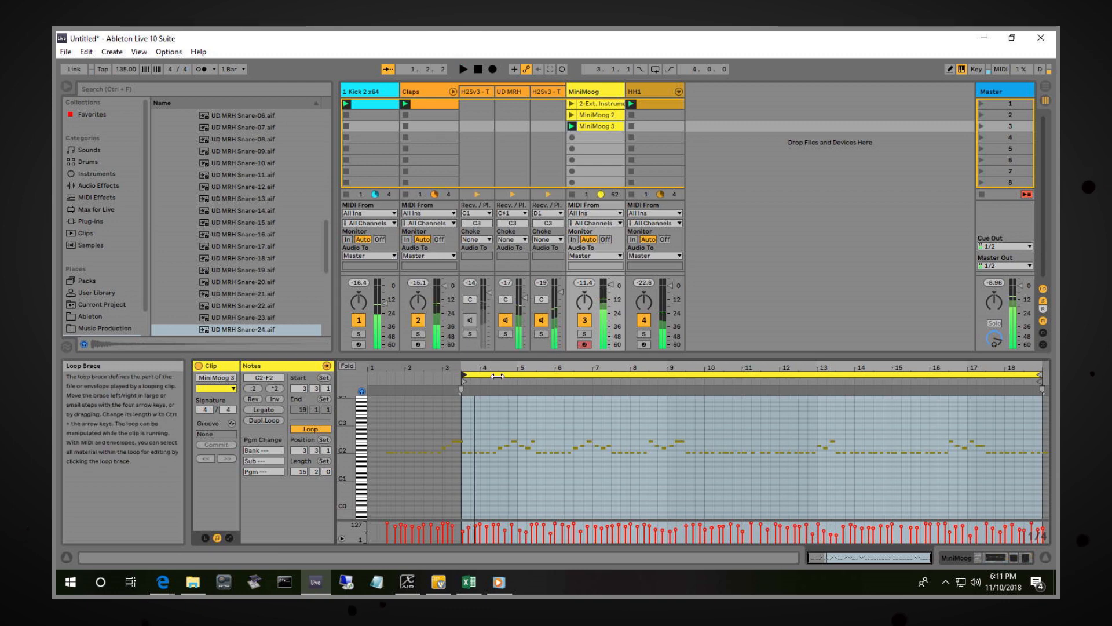
drag(462, 383, 245, 368)
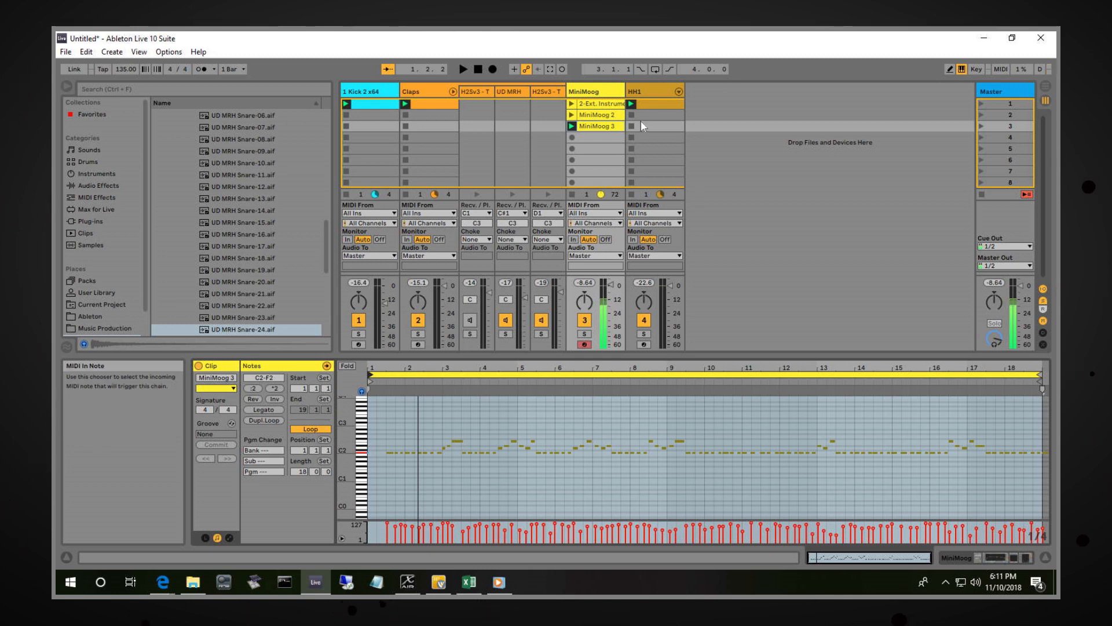
key(space)
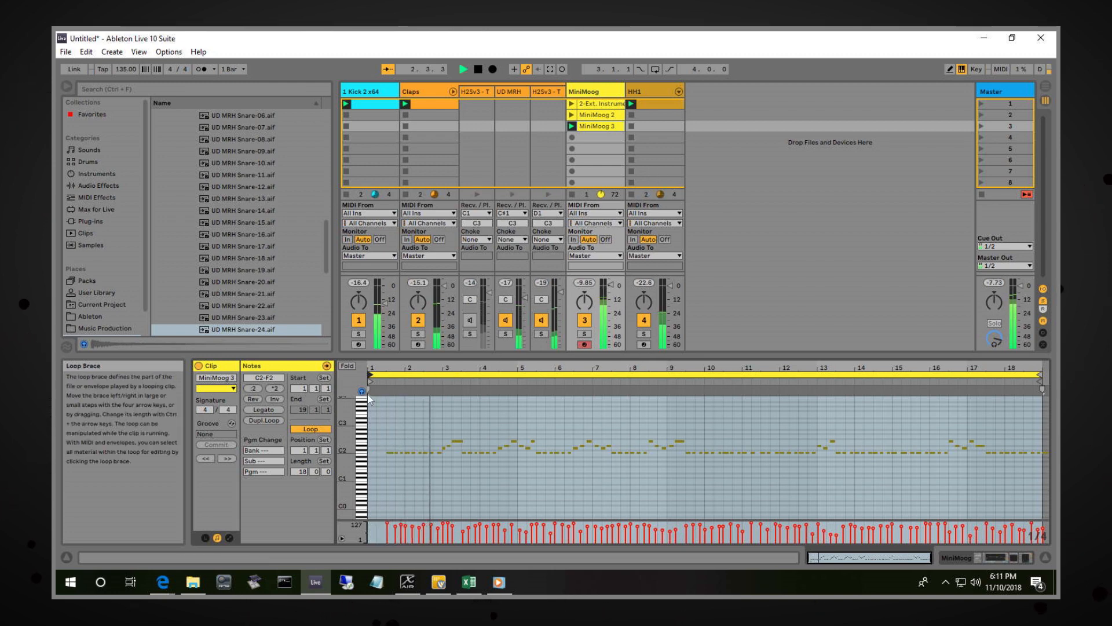
Quantize all notes in the MiniMoog 3 clip.
key(ctrl+a)
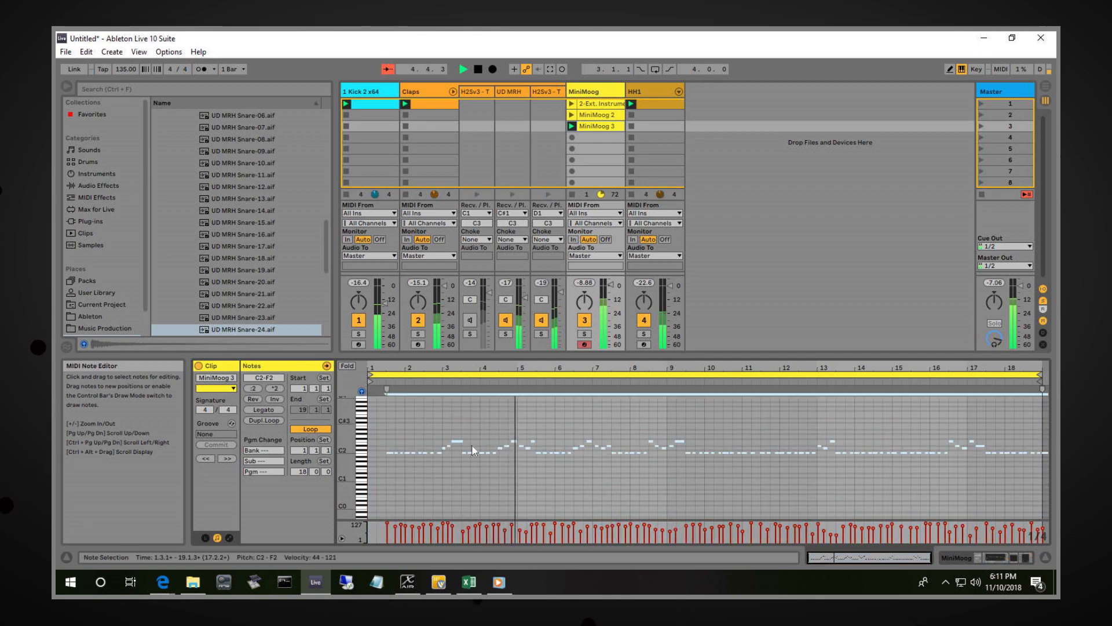
right_click(388, 427)
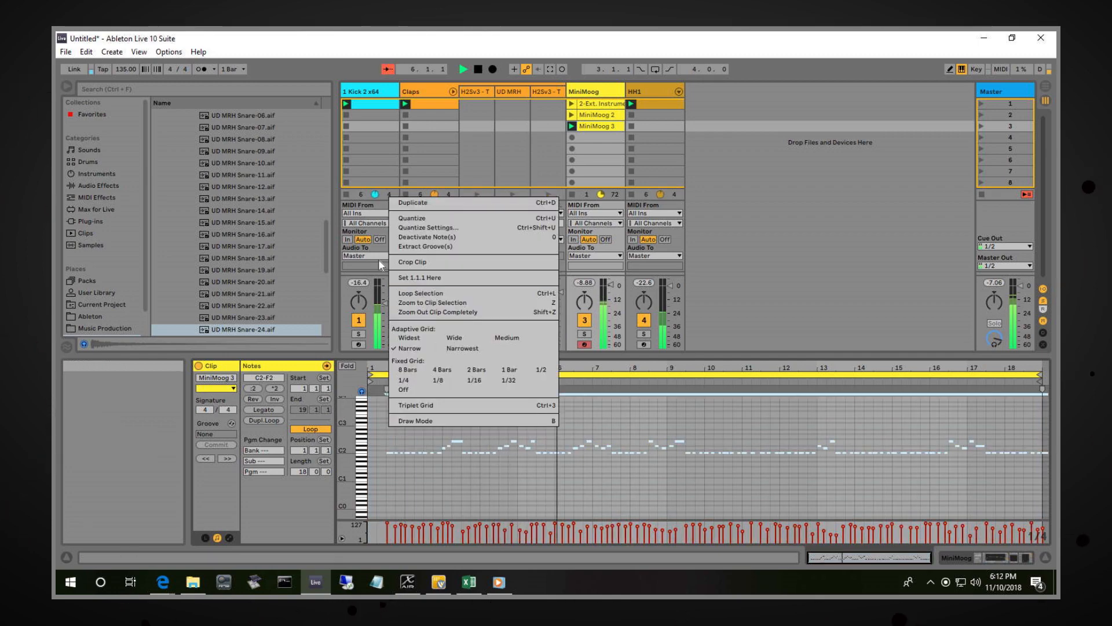
click(425, 218)
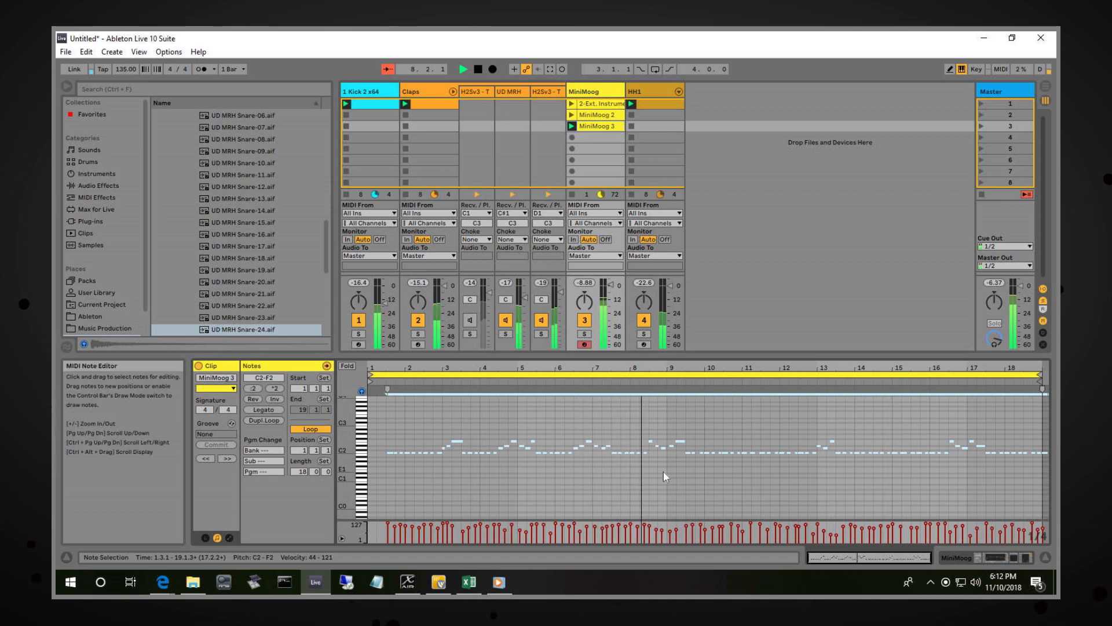
Stop playback and delete every note in the MiniMoog 3 clip.
key(space)
click(787, 506)
drag(873, 494, 155, 350)
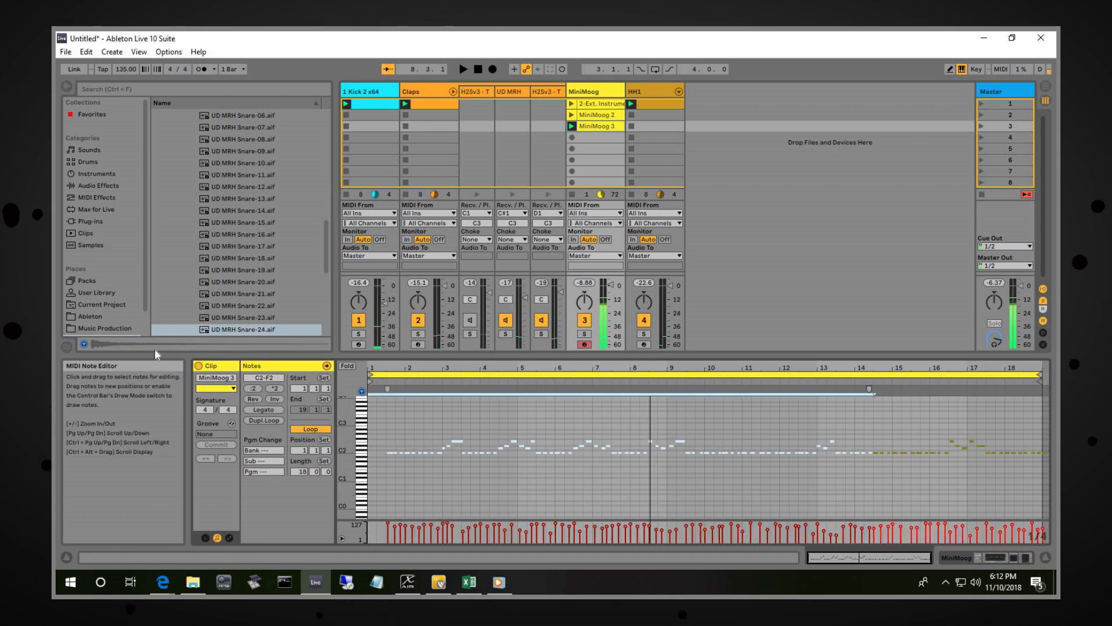
key(Delete)
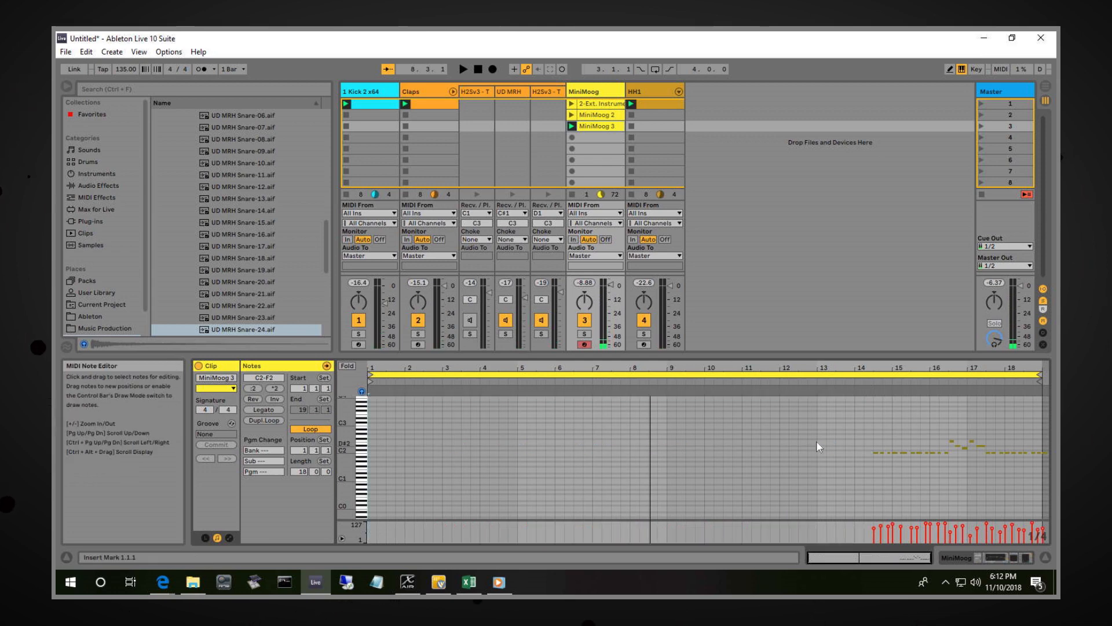
key(ctrl+a)
key(Delete)
click(779, 183)
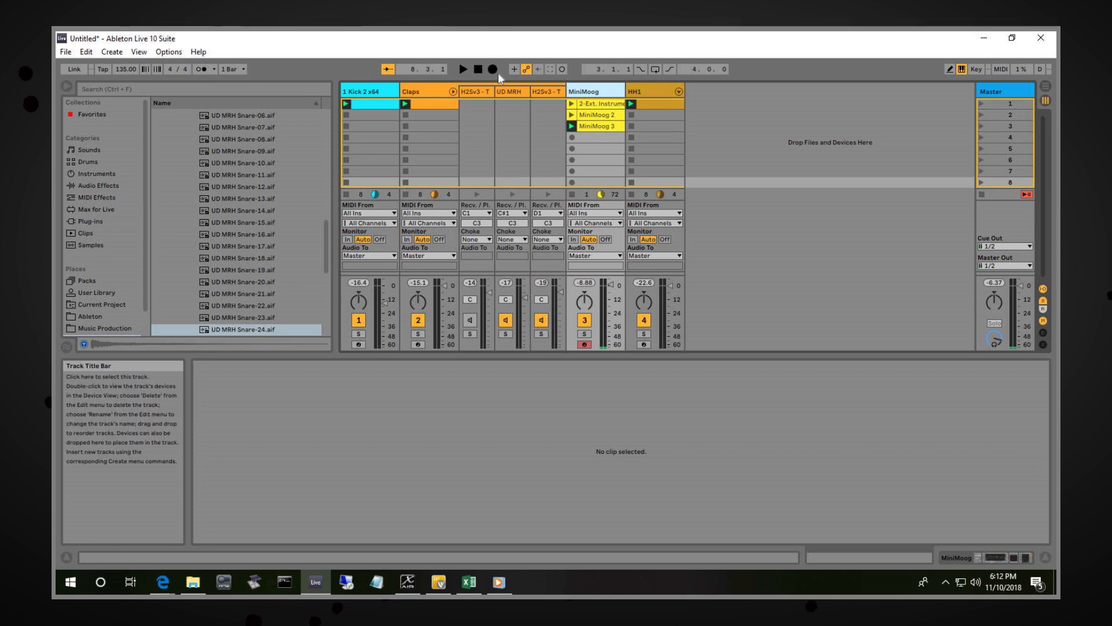
Collapse the Claps track's drum chains and insert a new MIDI track after HH1.
click(453, 91)
right_click(671, 111)
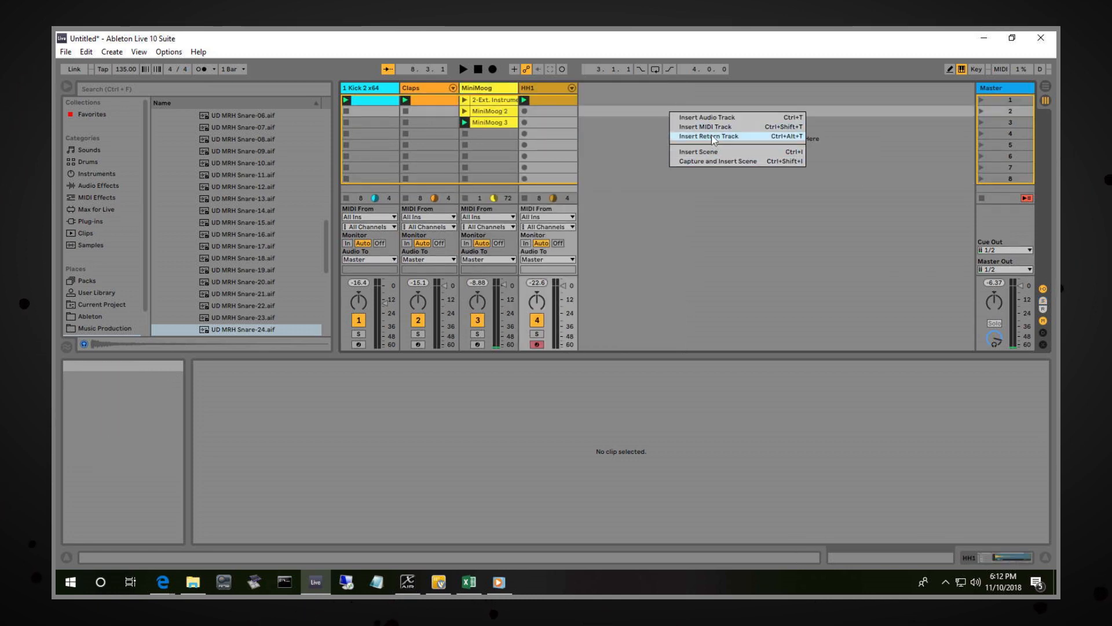
click(711, 129)
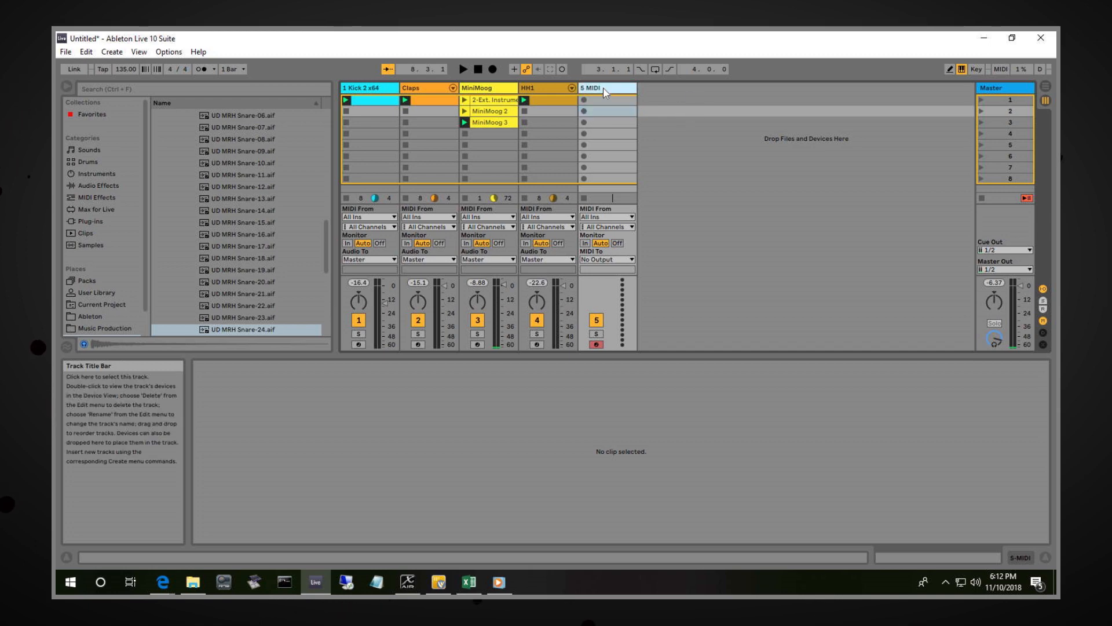
Find BlueARP.x64 among the BlueArp plug-ins and load it onto the new MIDI track.
click(92, 175)
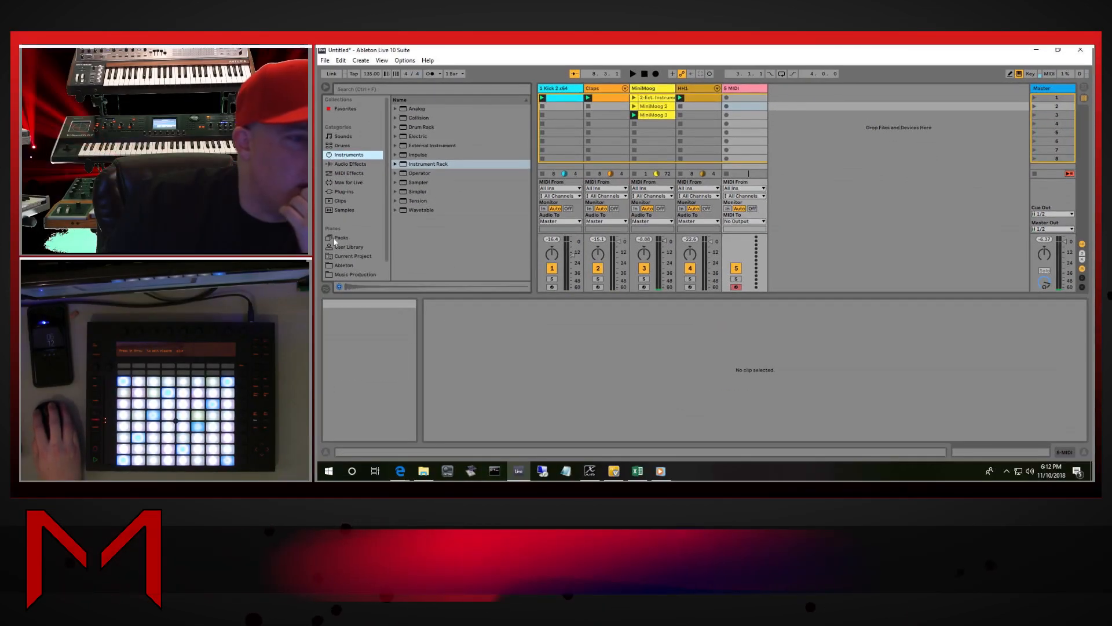
click(351, 173)
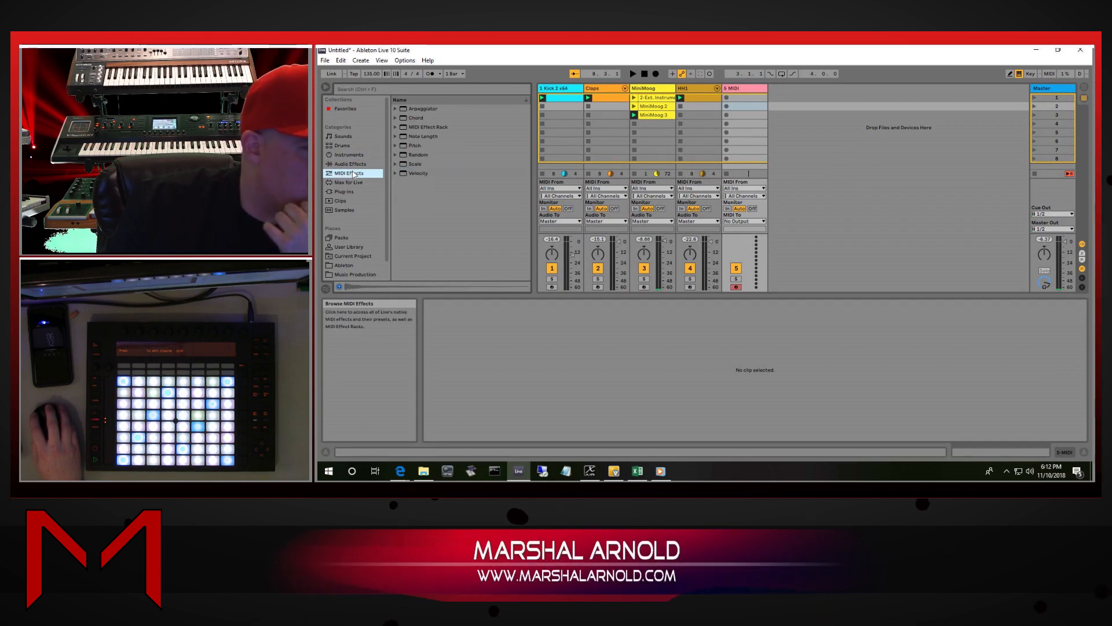
click(351, 183)
click(349, 155)
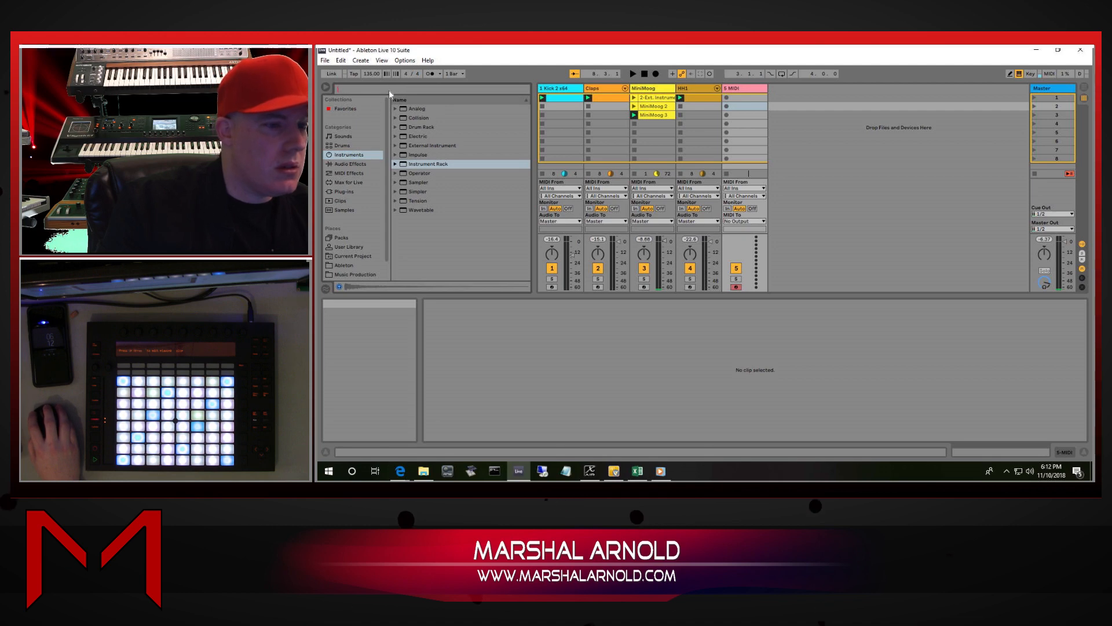
click(350, 182)
click(347, 192)
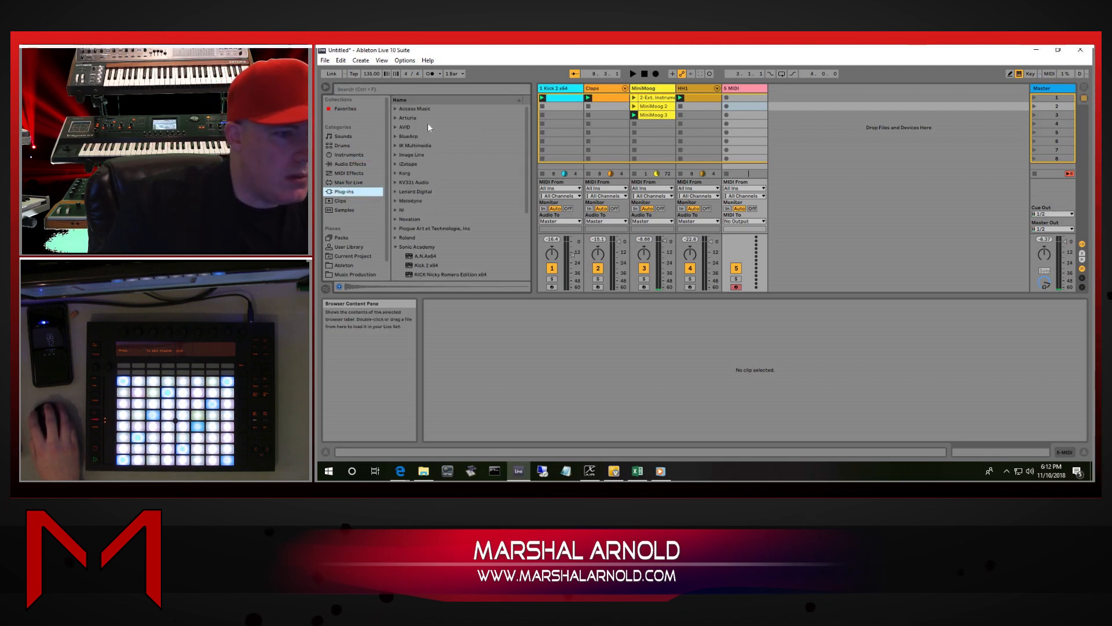
click(396, 137)
drag(435, 146, 739, 127)
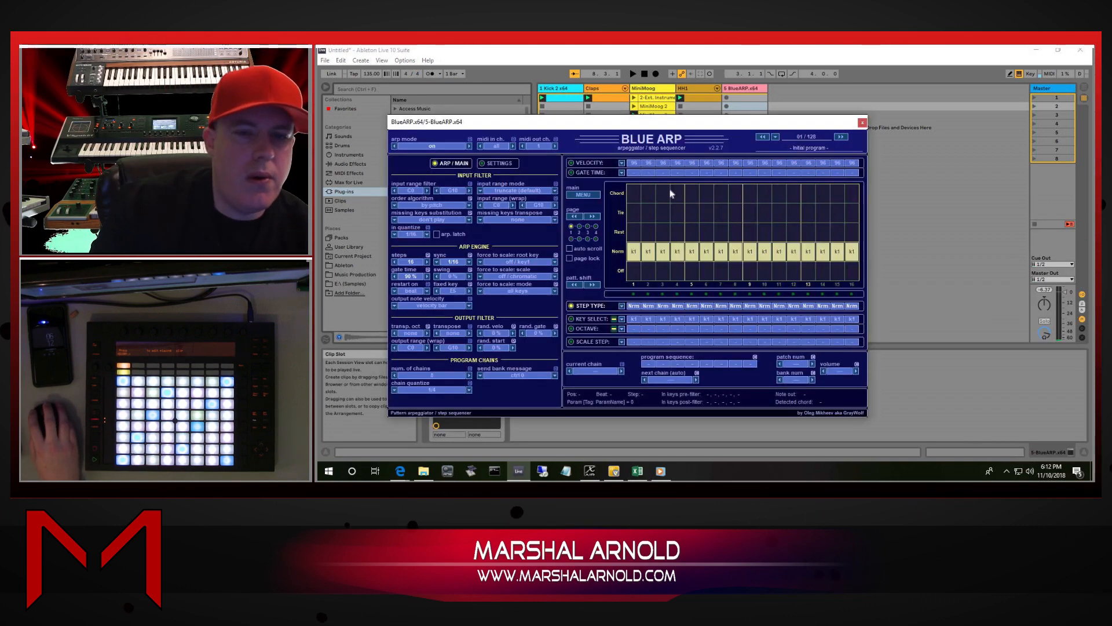
Move the BlueARP window off the mixer and set the BlueARP track's monitoring to In.
drag(741, 119, 1089, 110)
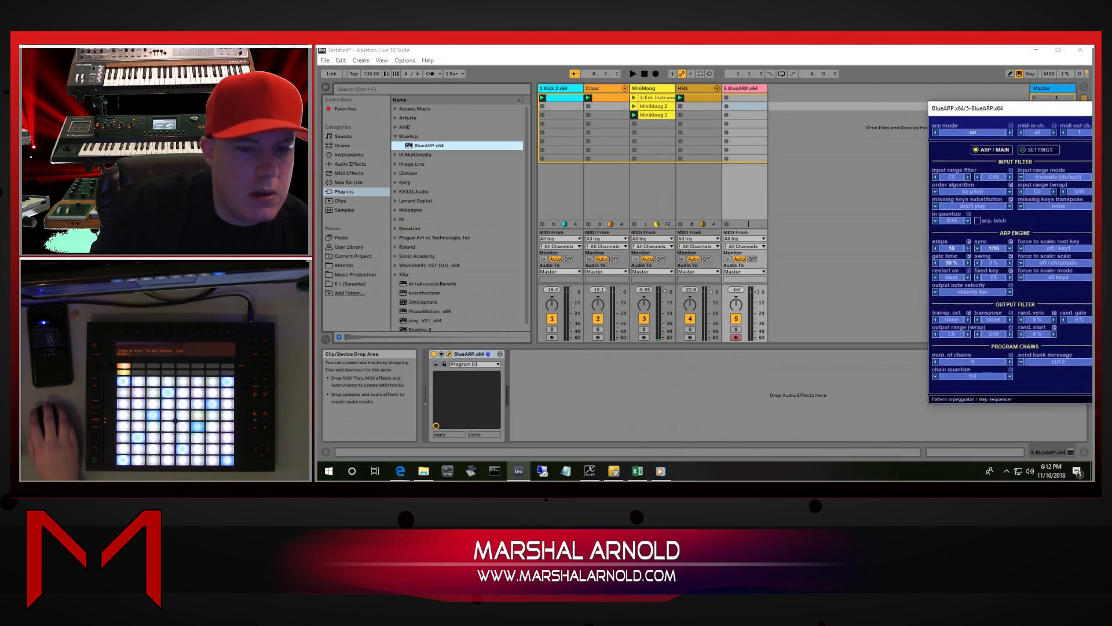
click(727, 259)
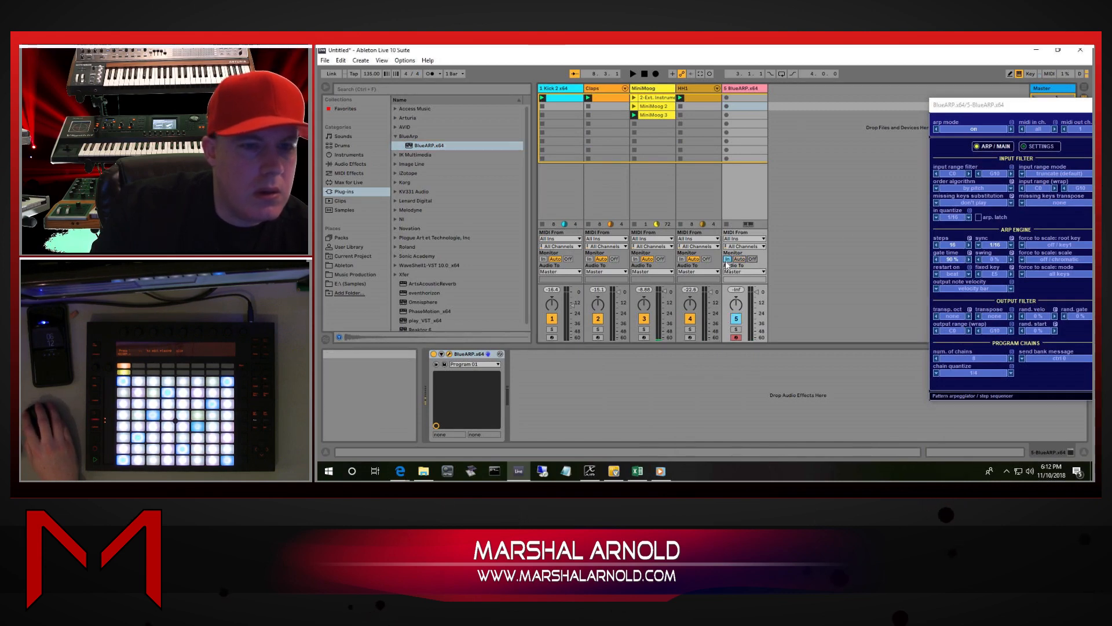
click(651, 239)
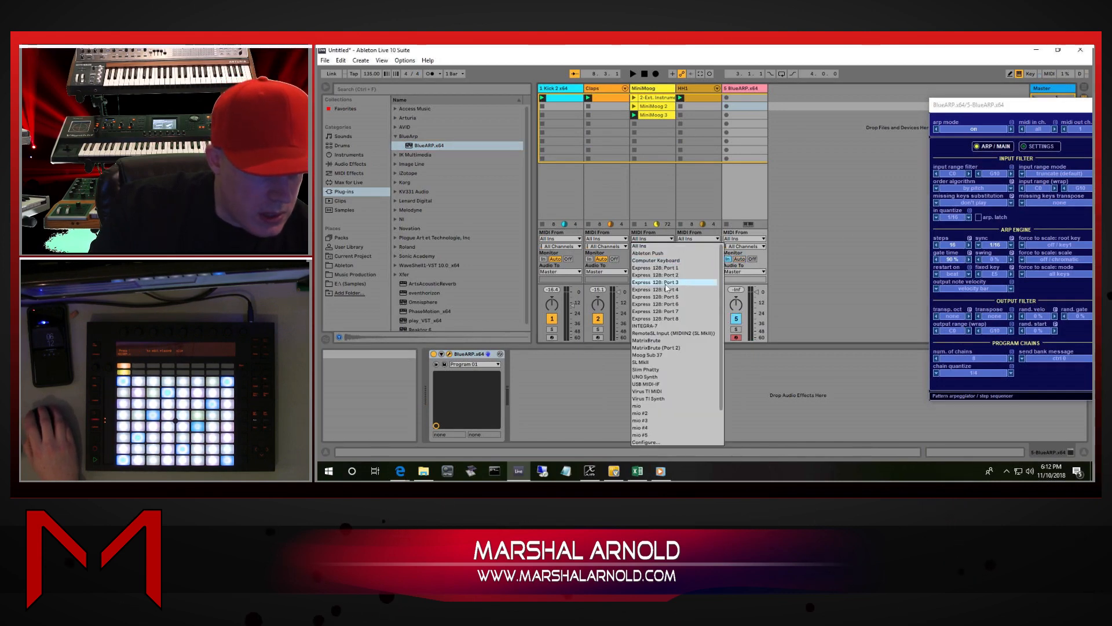
click(820, 265)
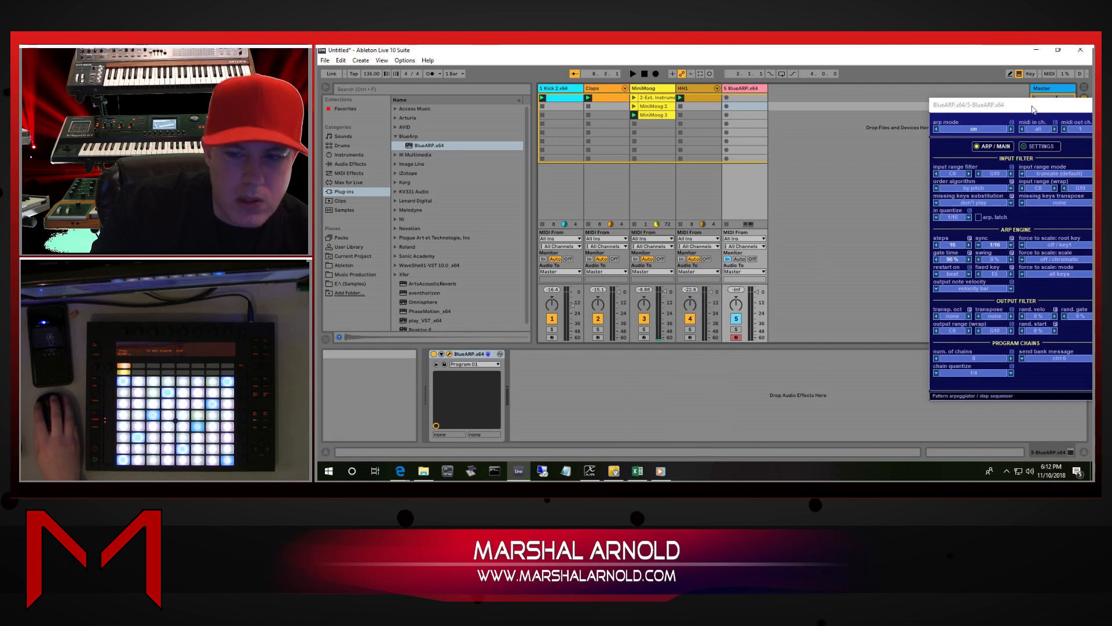
Show the mixer's track delay and crossfader sections, moving the BlueARP window clear of the tracks.
drag(1033, 106, 1092, 106)
click(1082, 328)
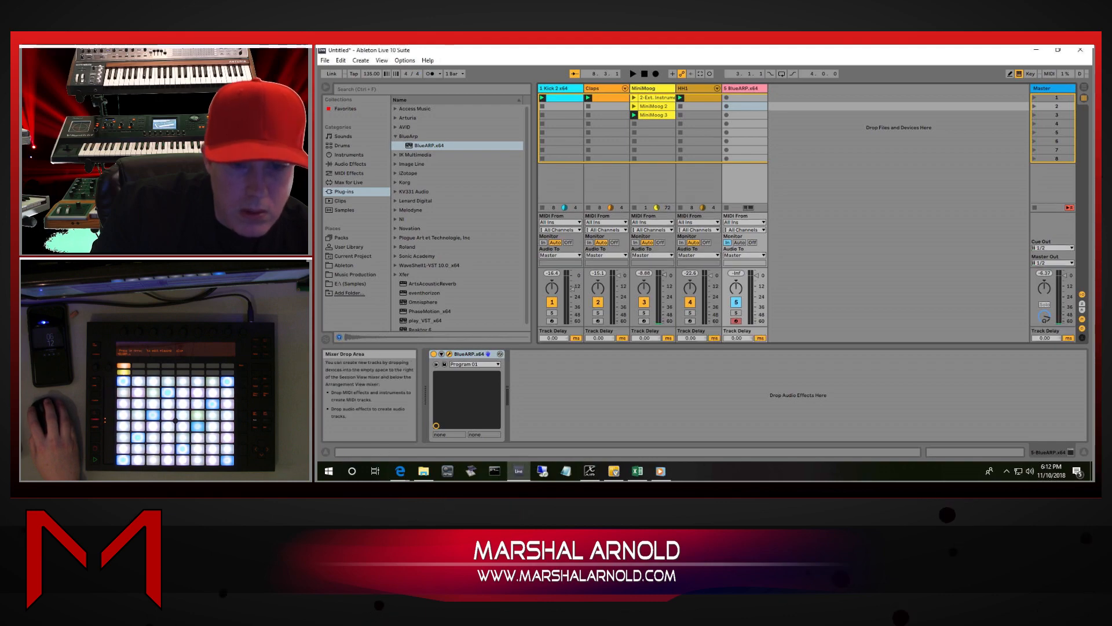
click(1082, 337)
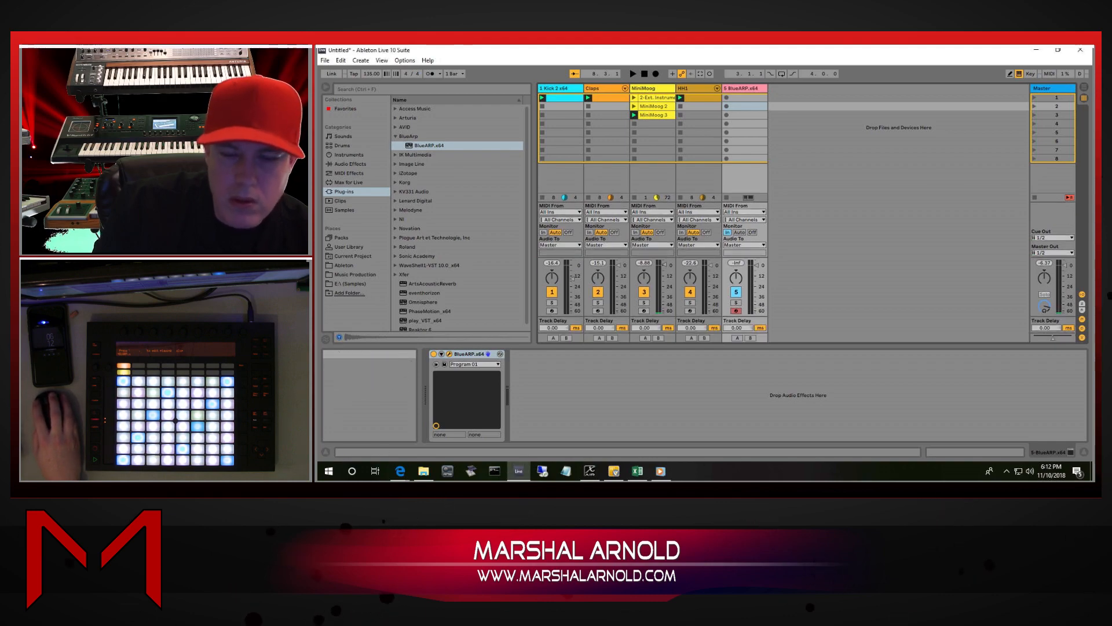
drag(1092, 197, 862, 245)
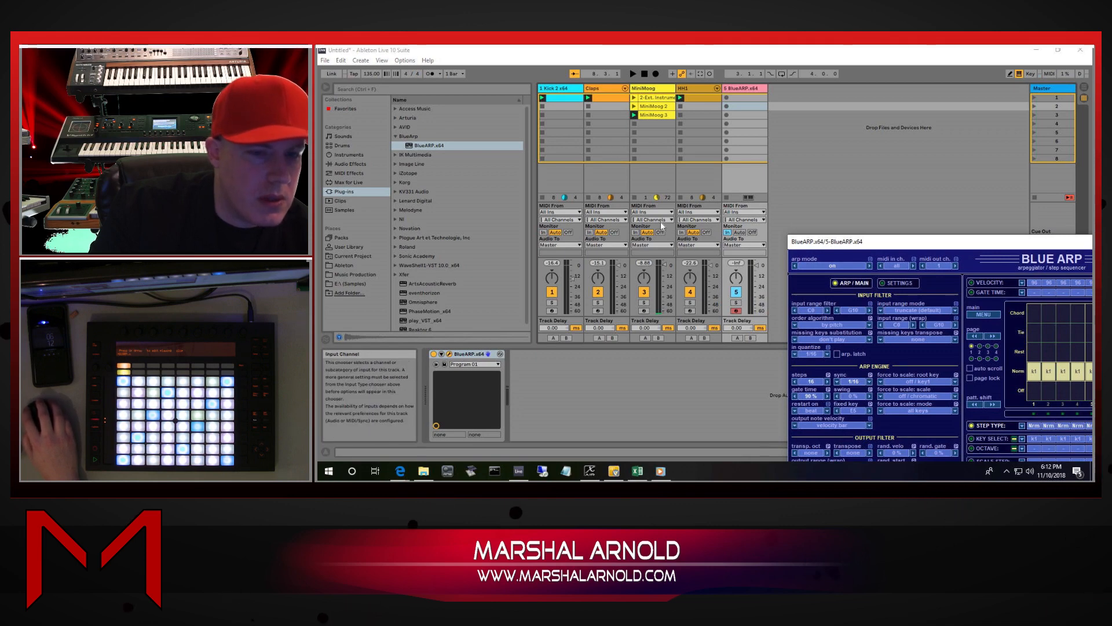
Set the MiniMoog track's monitoring to In and take its MIDI from 5-BlueARP.x64, with BlueARP.x64 as the input channel.
click(635, 241)
click(635, 233)
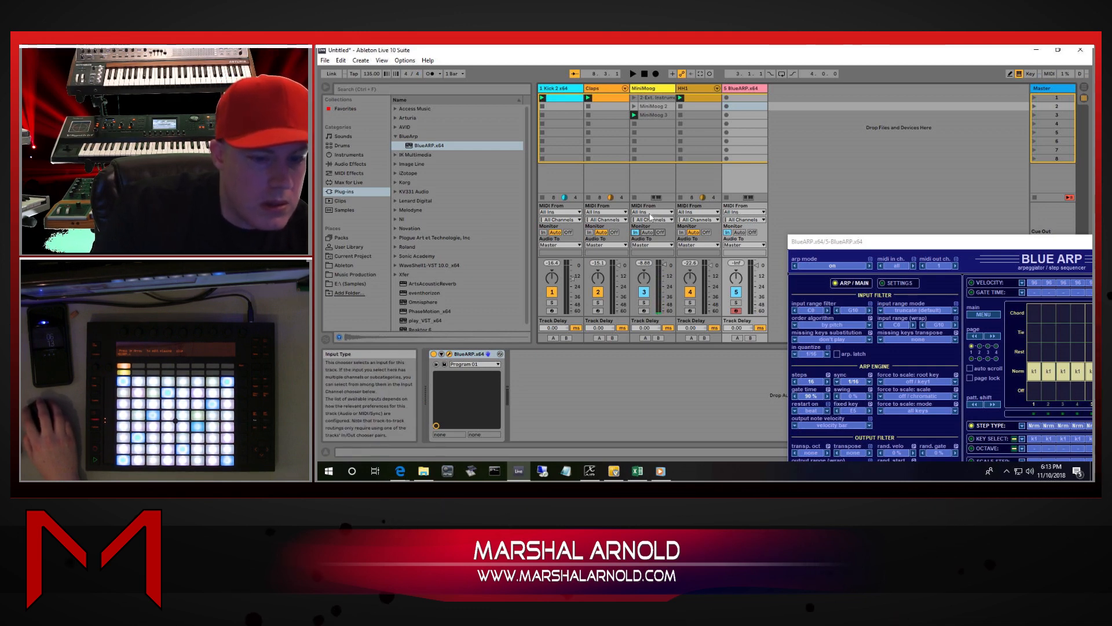
click(652, 212)
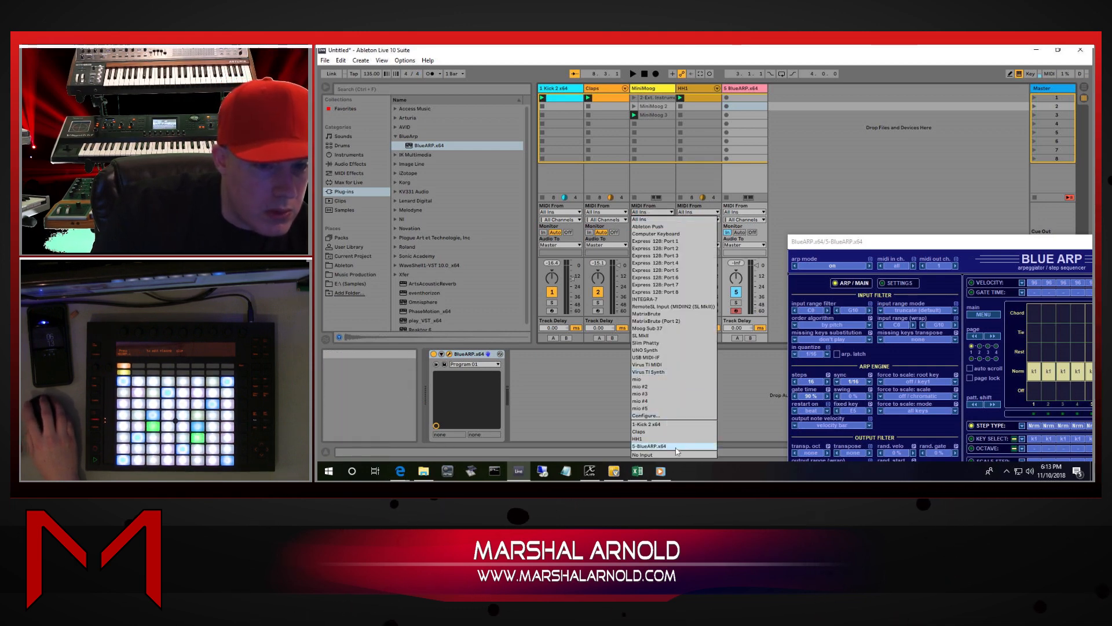
click(652, 446)
click(652, 220)
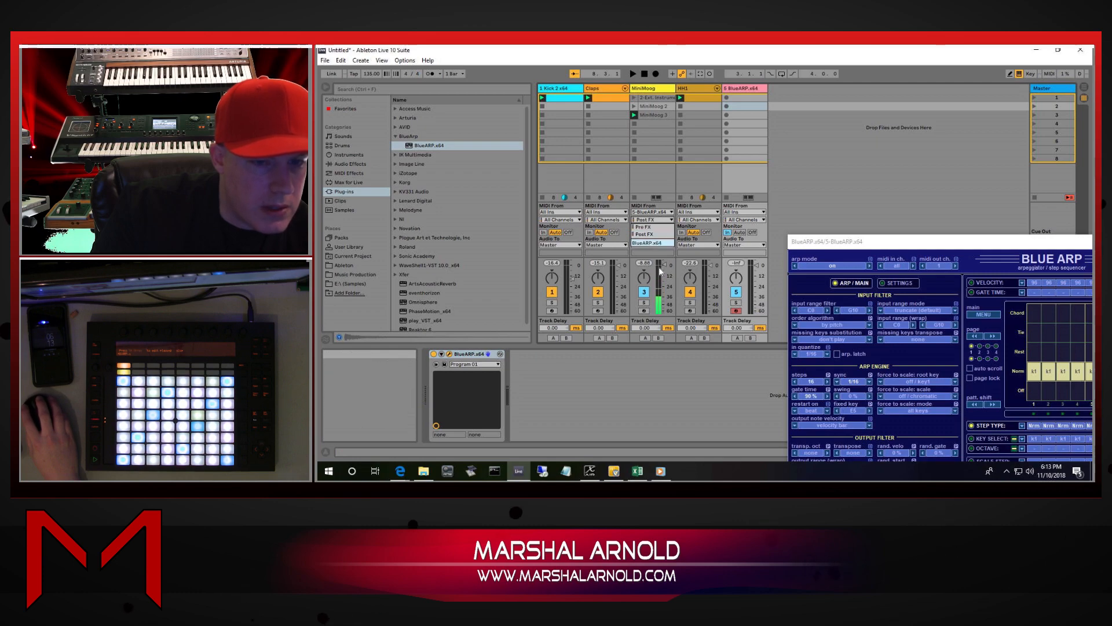
click(646, 244)
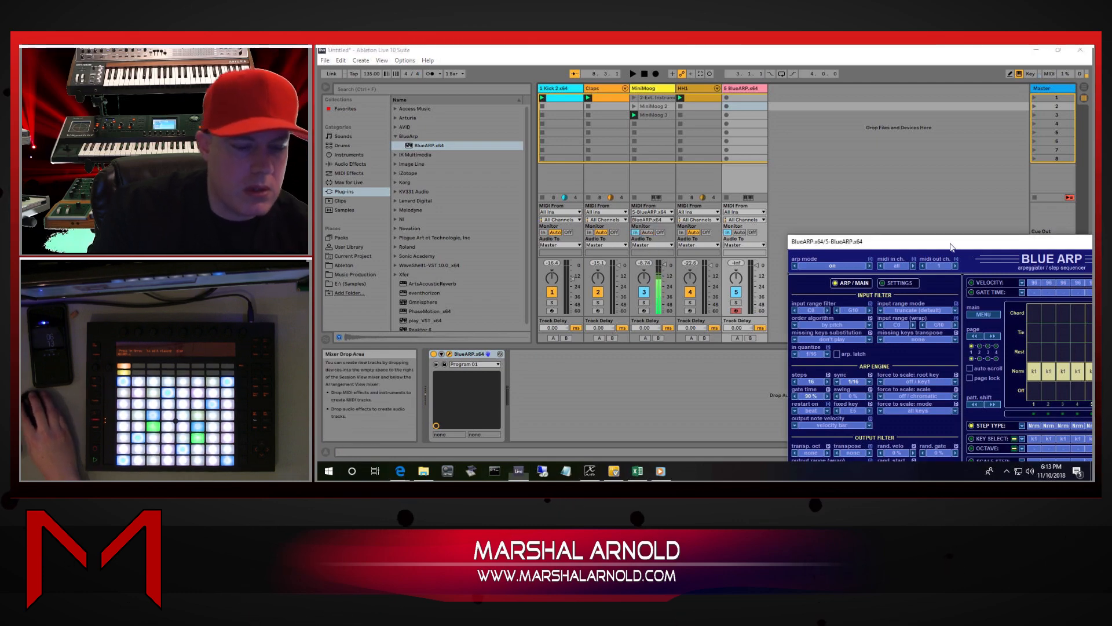
Bring the whole BlueARP window into view and advance its program to 08, Simple 3k Up-Down 4 bars.
drag(951, 242, 572, 68)
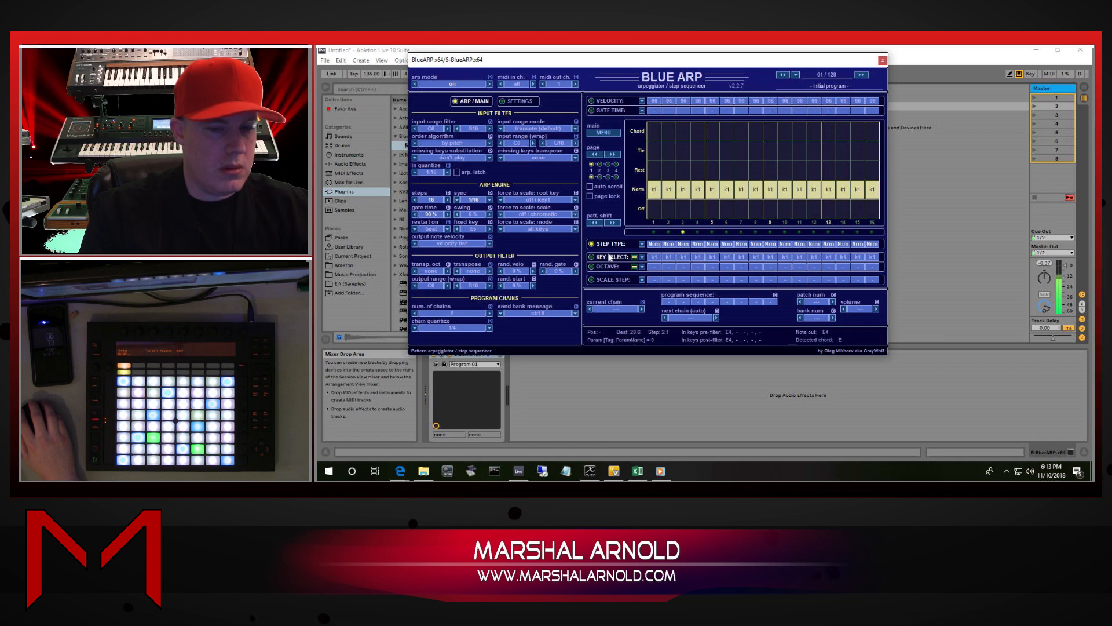
click(861, 76)
click(861, 76)
click(861, 76)
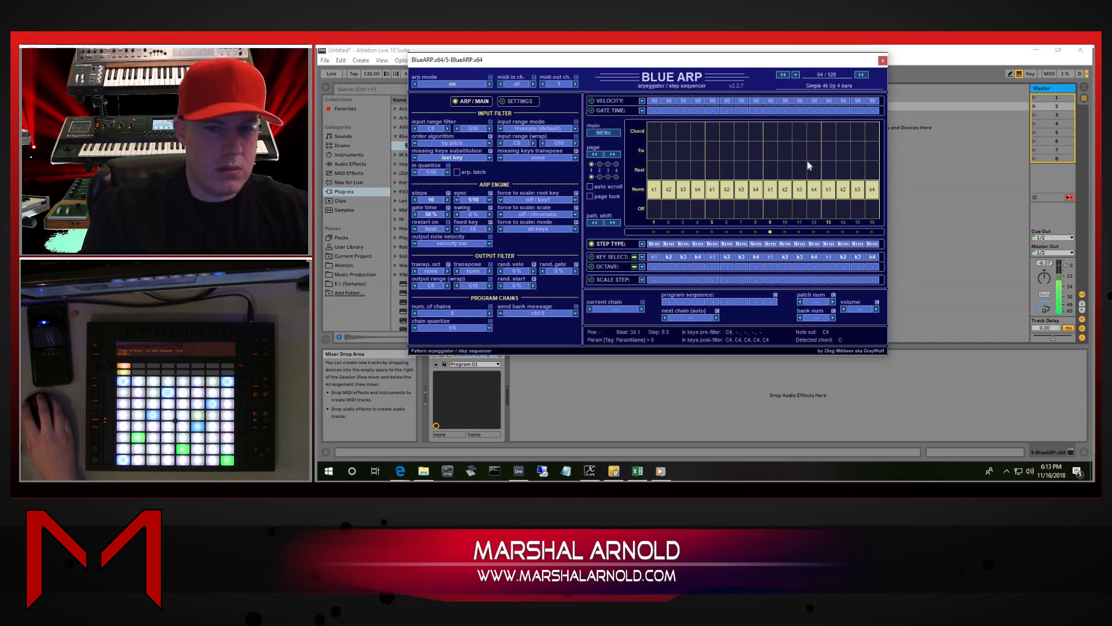
drag(816, 62, 869, 111)
click(912, 124)
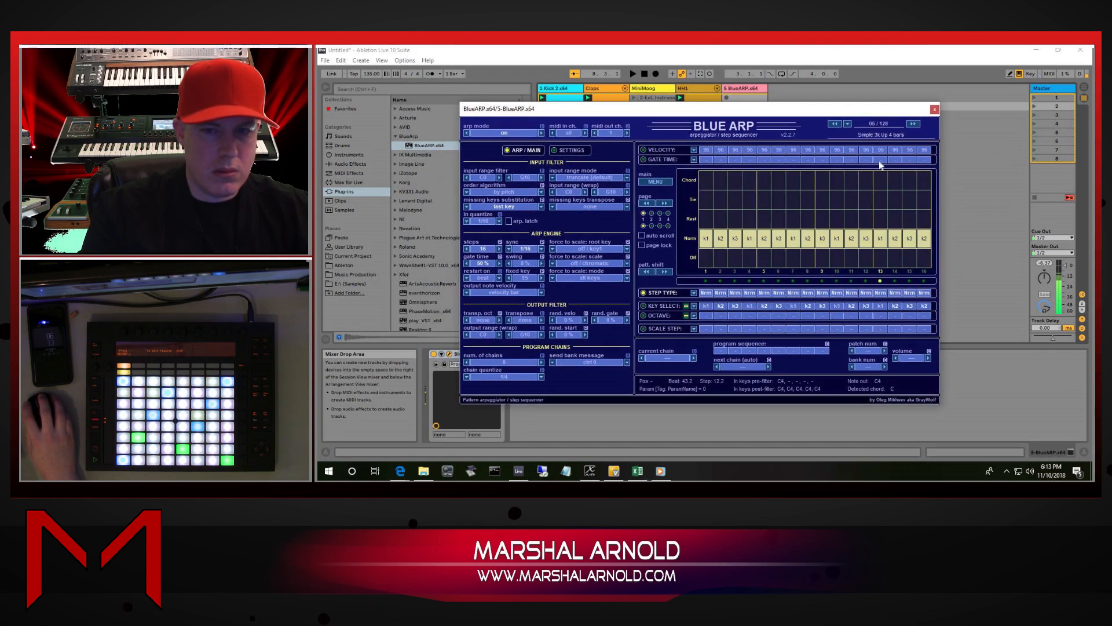
click(913, 124)
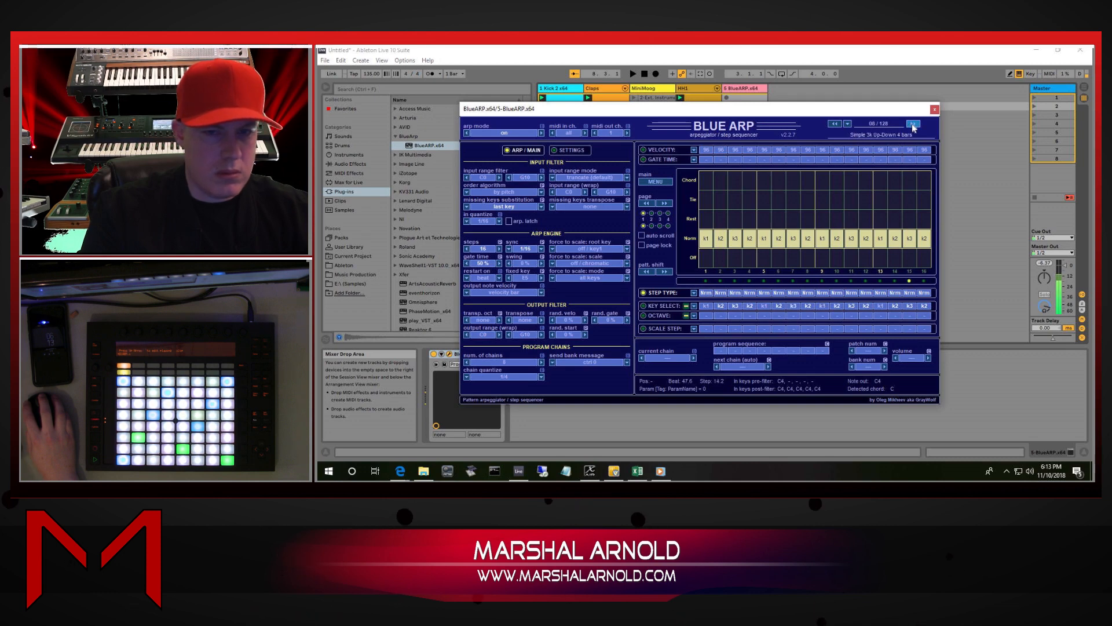
click(913, 124)
click(913, 124)
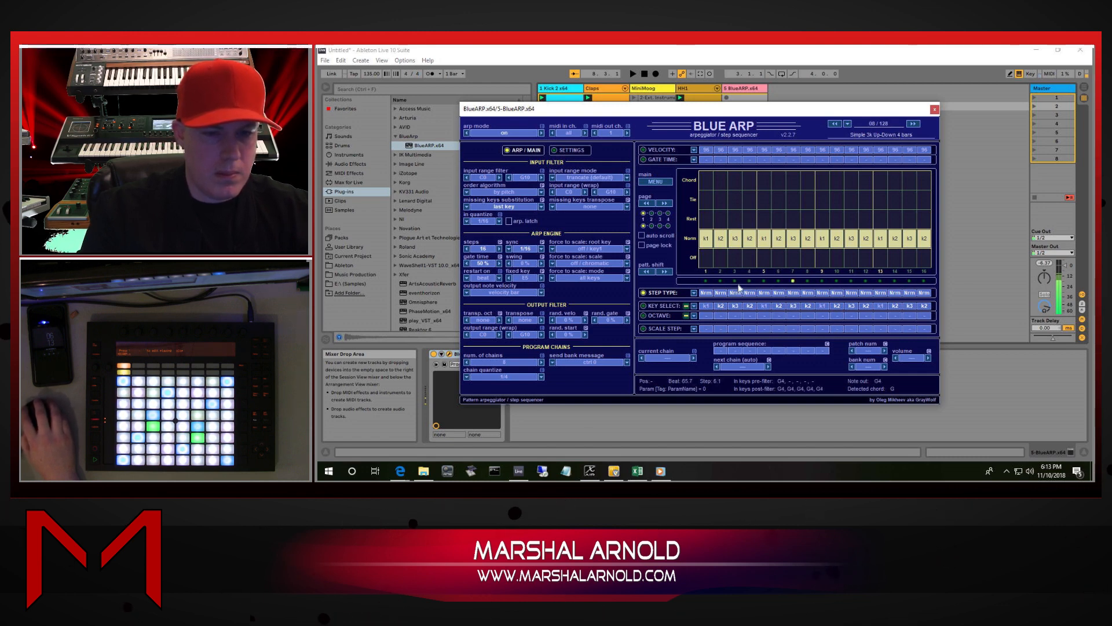
Review the octave and scale step rows, then set the key select of all 16 arpeggiator steps to k1.
click(659, 316)
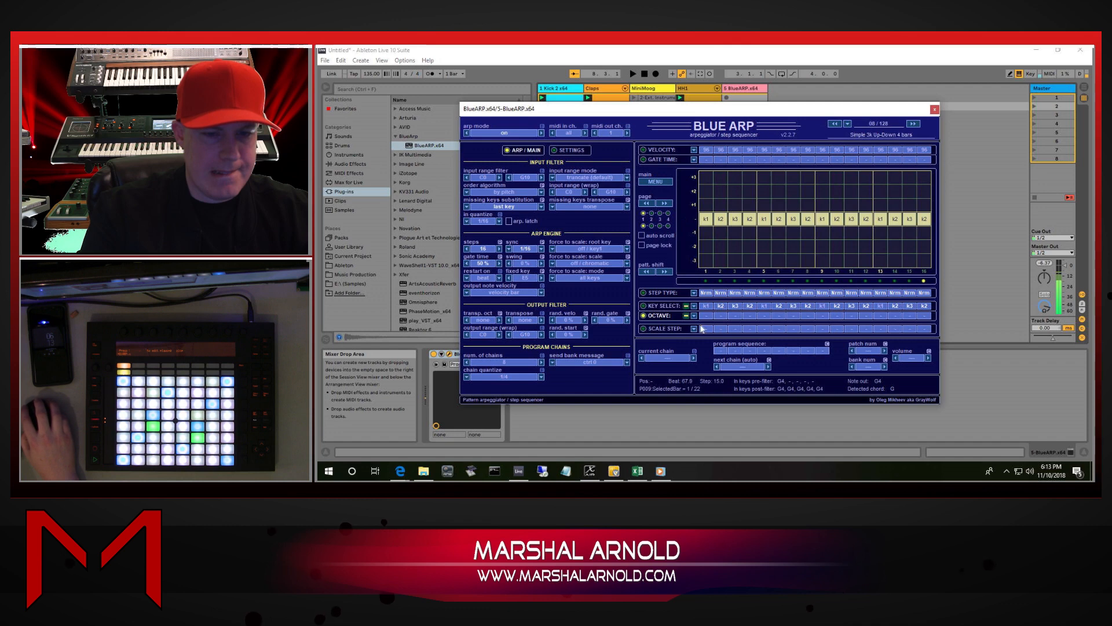
click(658, 330)
click(663, 307)
click(734, 233)
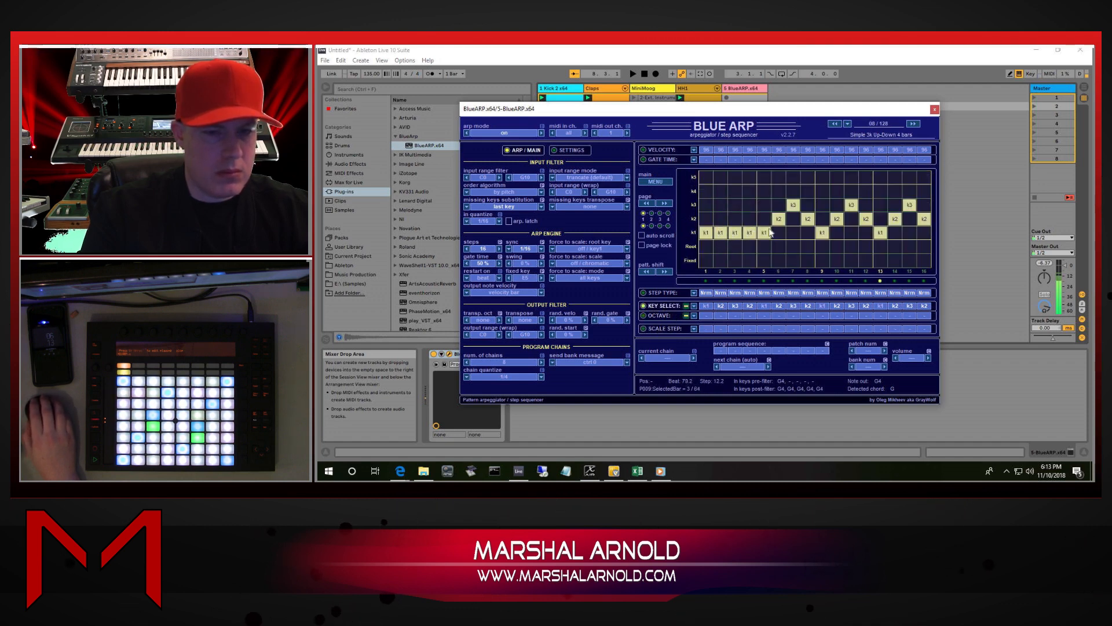
click(779, 233)
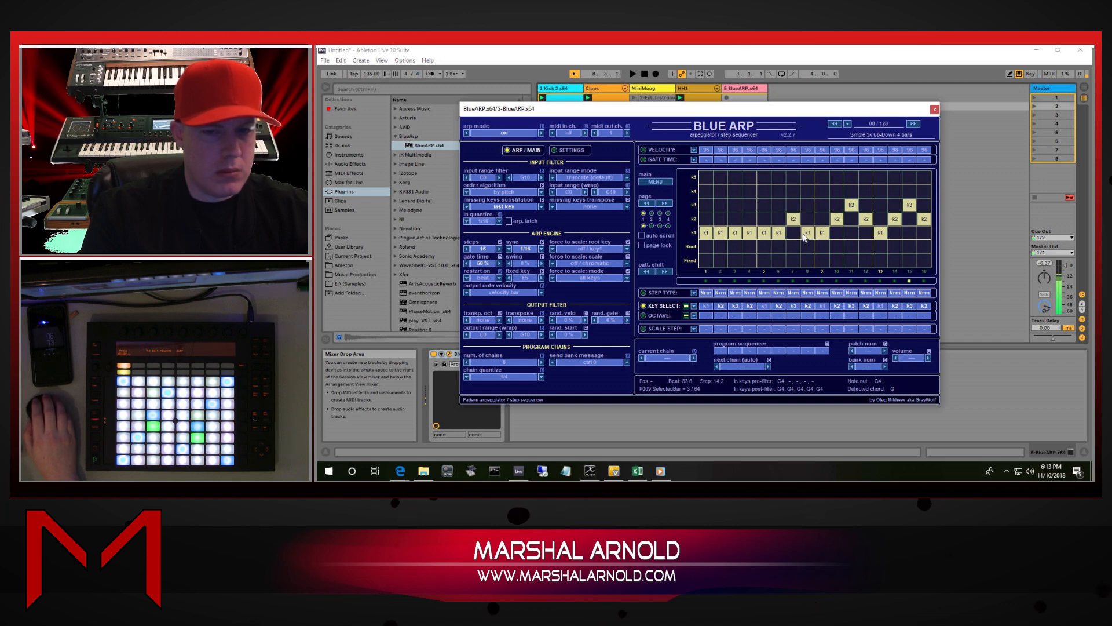
click(836, 232)
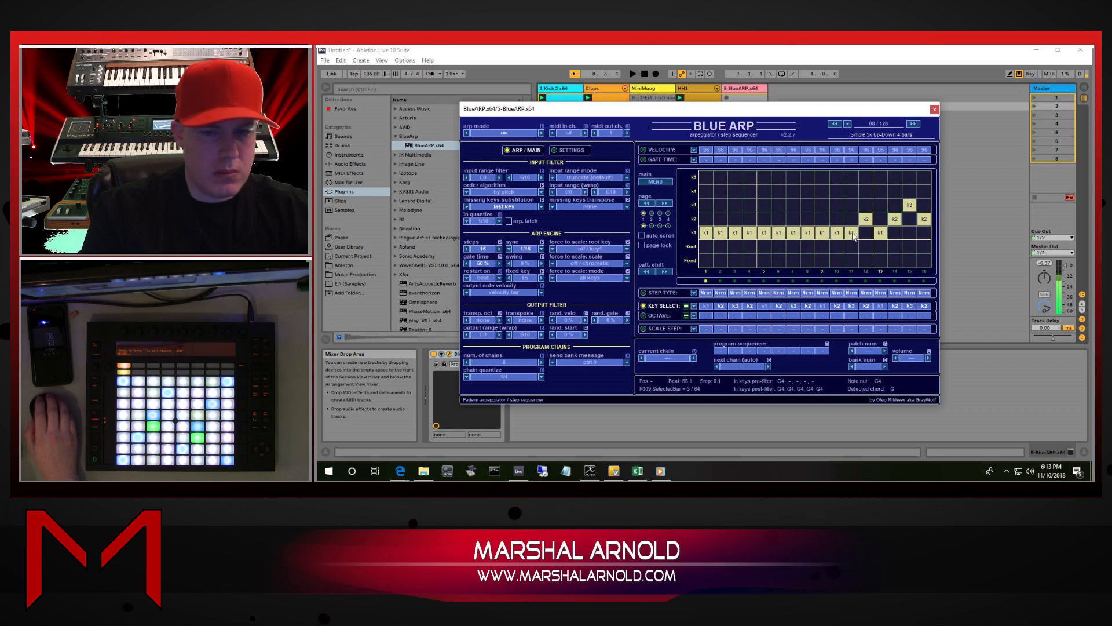
click(895, 233)
click(909, 219)
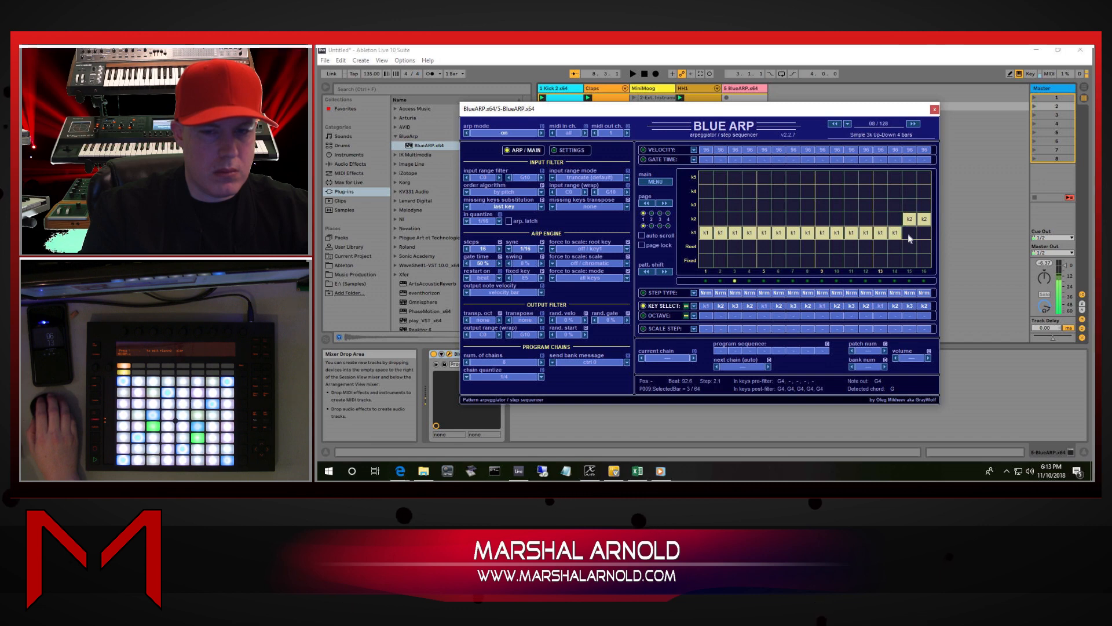
click(924, 232)
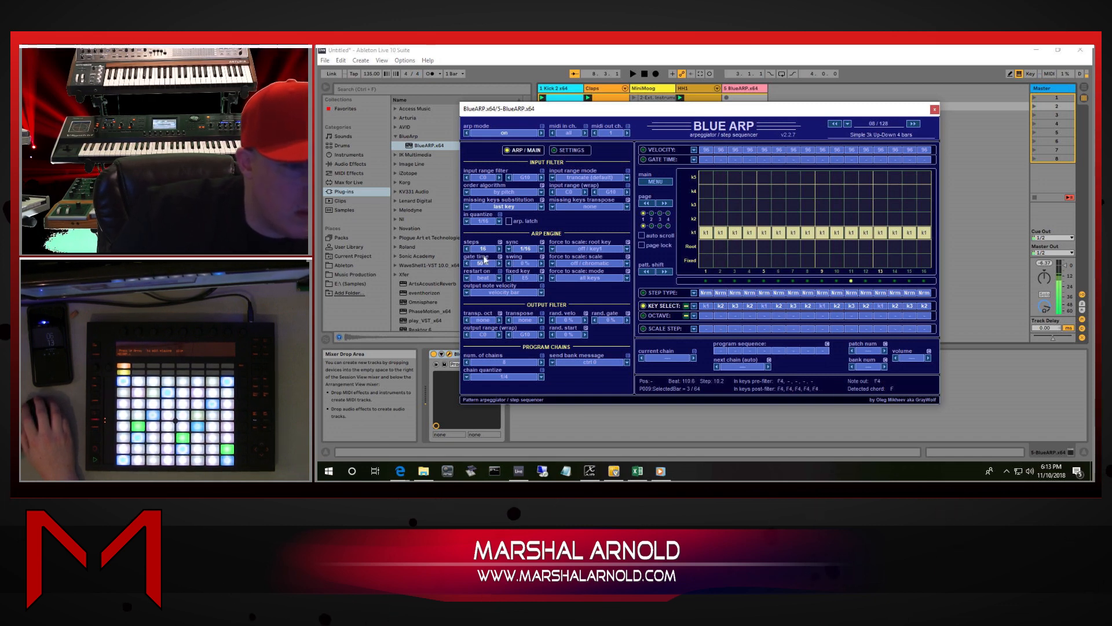
Set the arpeggiator's gate time to 43 % and the BlueARP track's monitoring to Auto.
drag(486, 263, 490, 365)
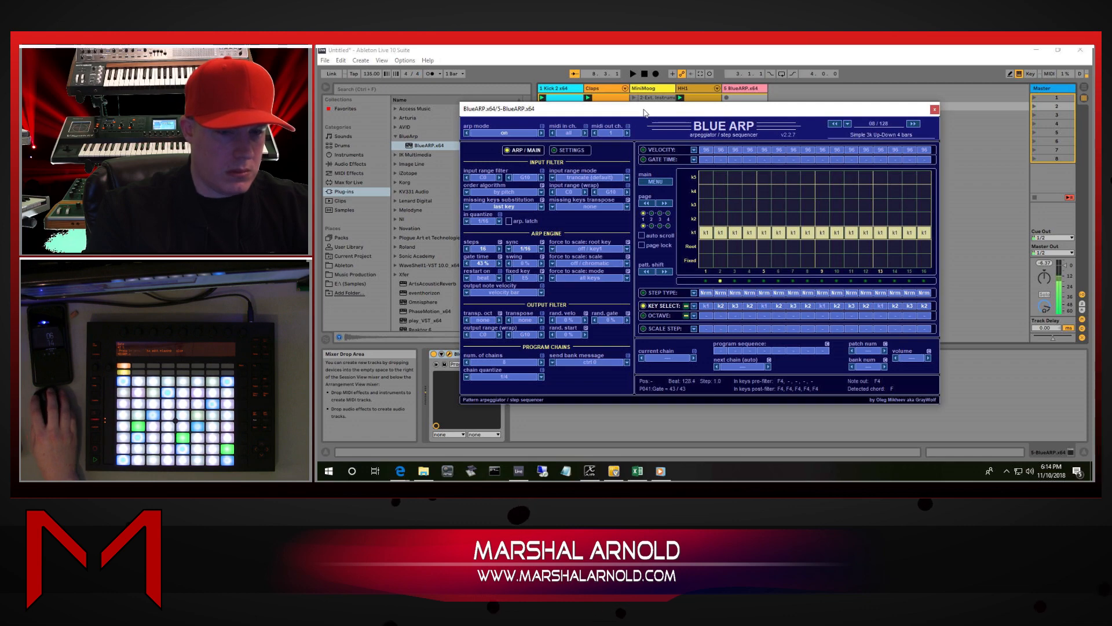
drag(641, 109, 1008, 122)
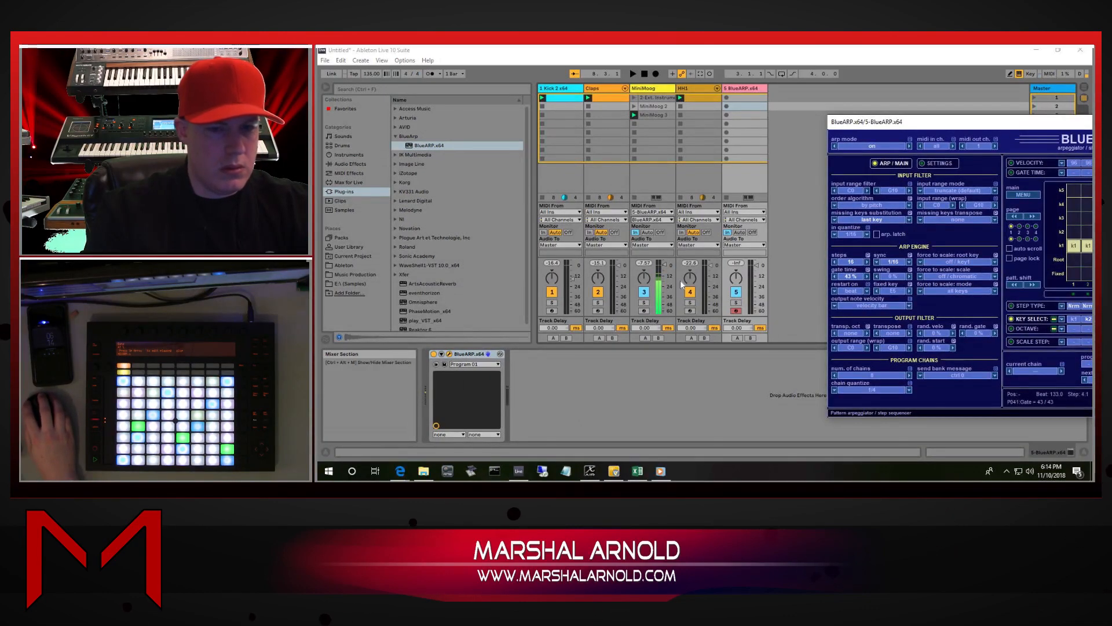
click(740, 232)
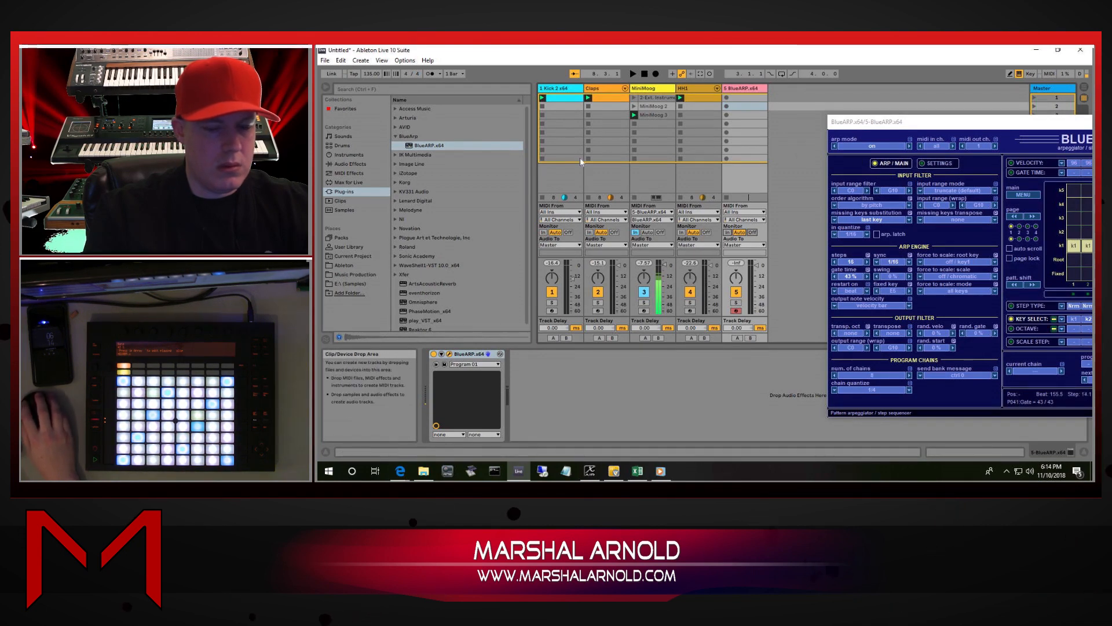
Start playback and advance the BlueARP program to 09, Riff 4k Up 4 bars.
click(633, 74)
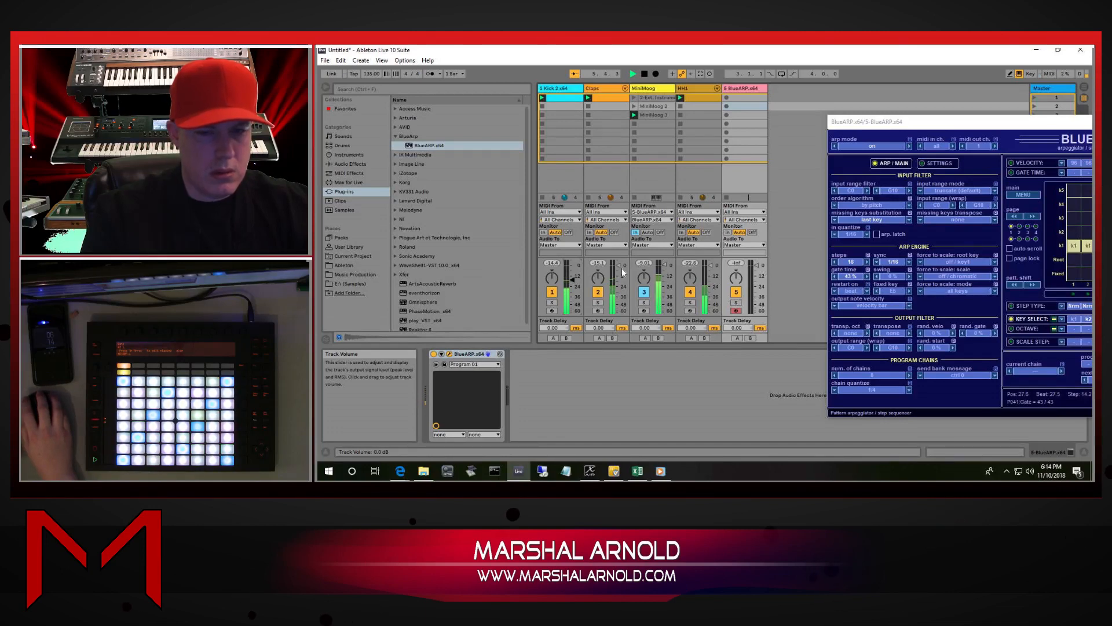
drag(952, 122, 734, 333)
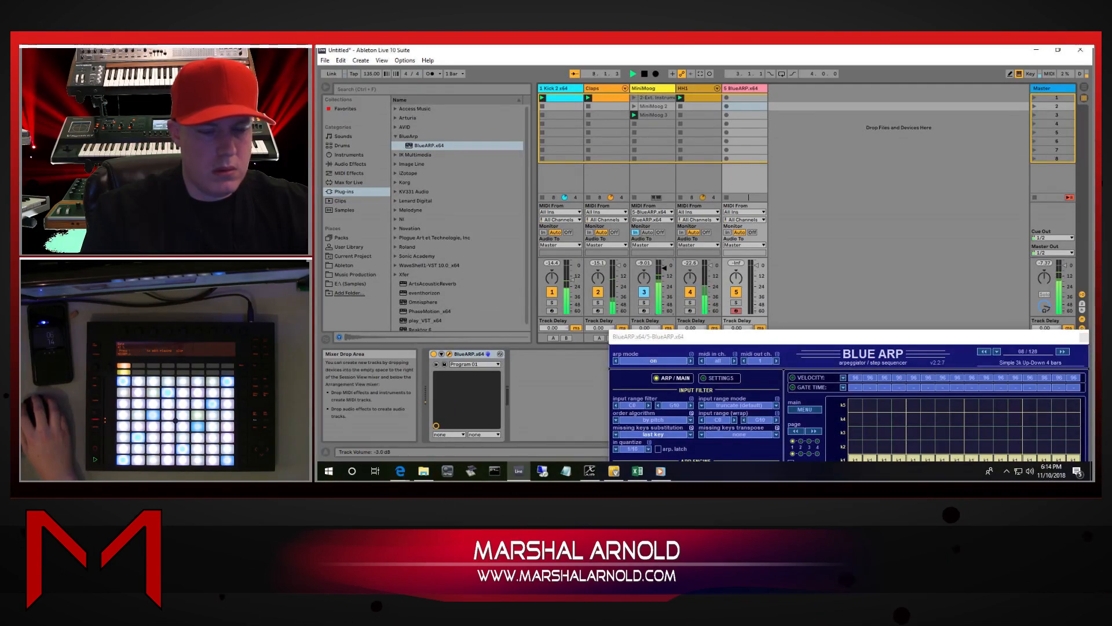
drag(720, 336, 597, 89)
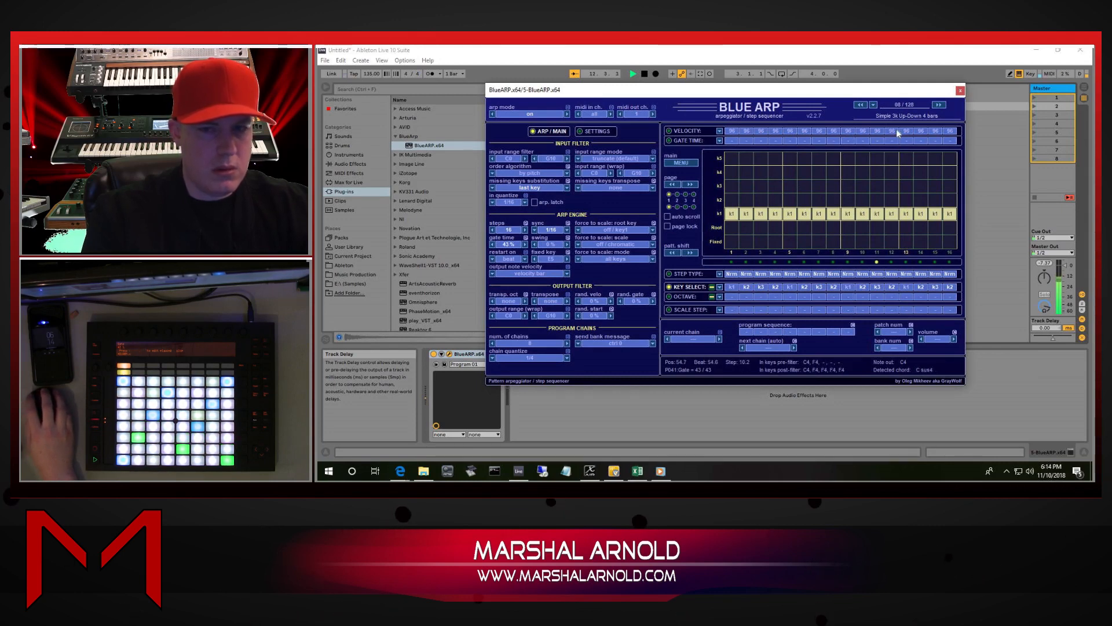
click(938, 104)
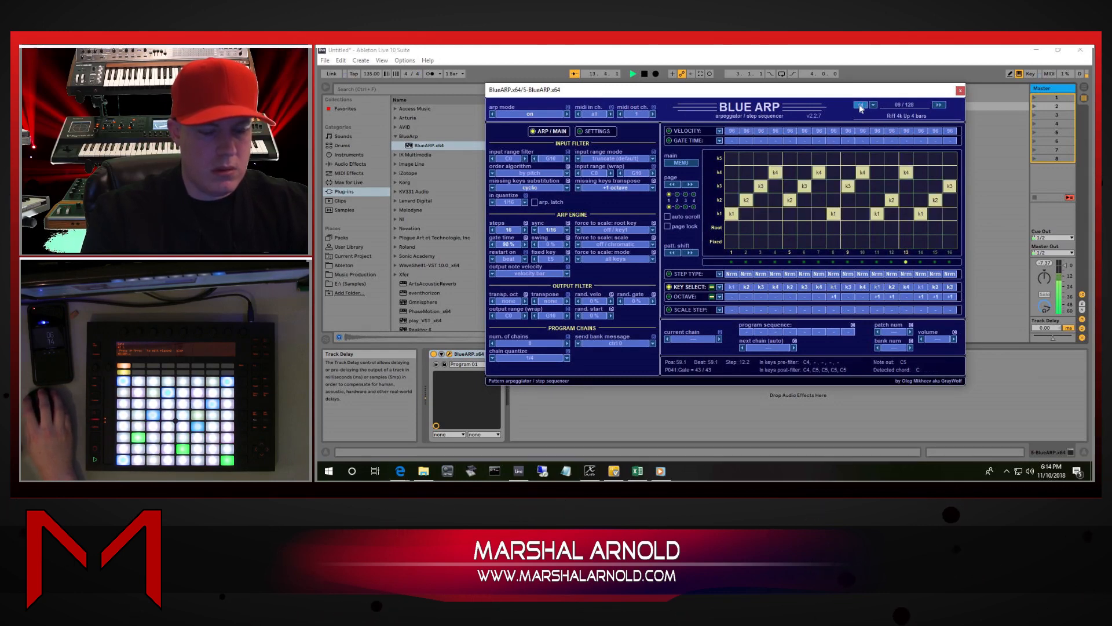
Uncover the mixer, lower the MiniMoog track's volume slightly, and bring the whole BlueARP window back into view.
drag(666, 90, 879, 153)
drag(664, 265, 664, 275)
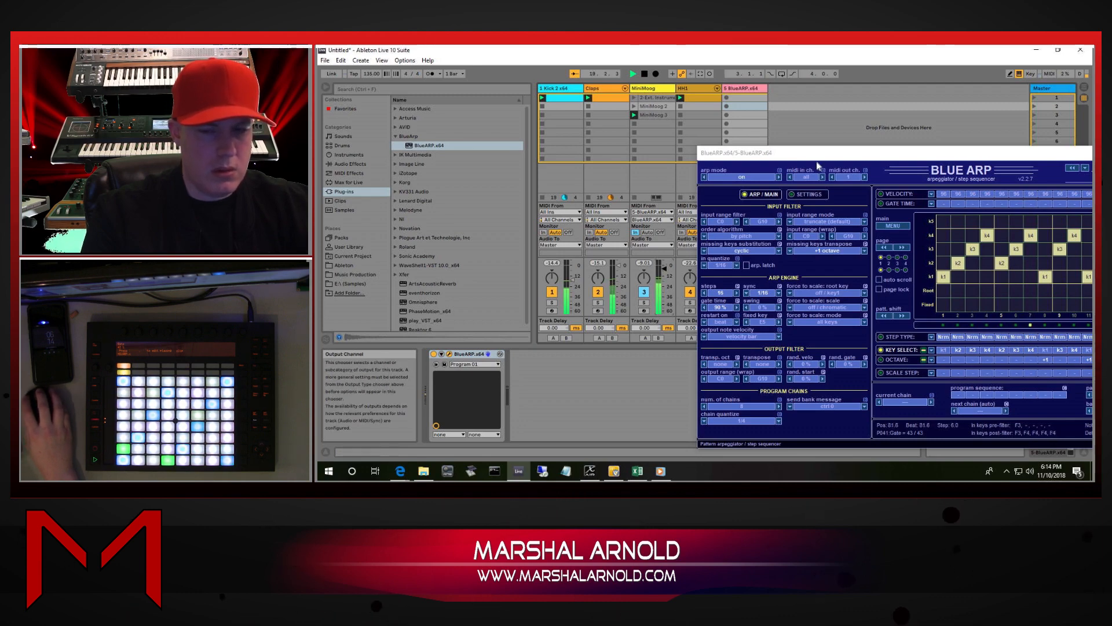
drag(806, 160, 657, 137)
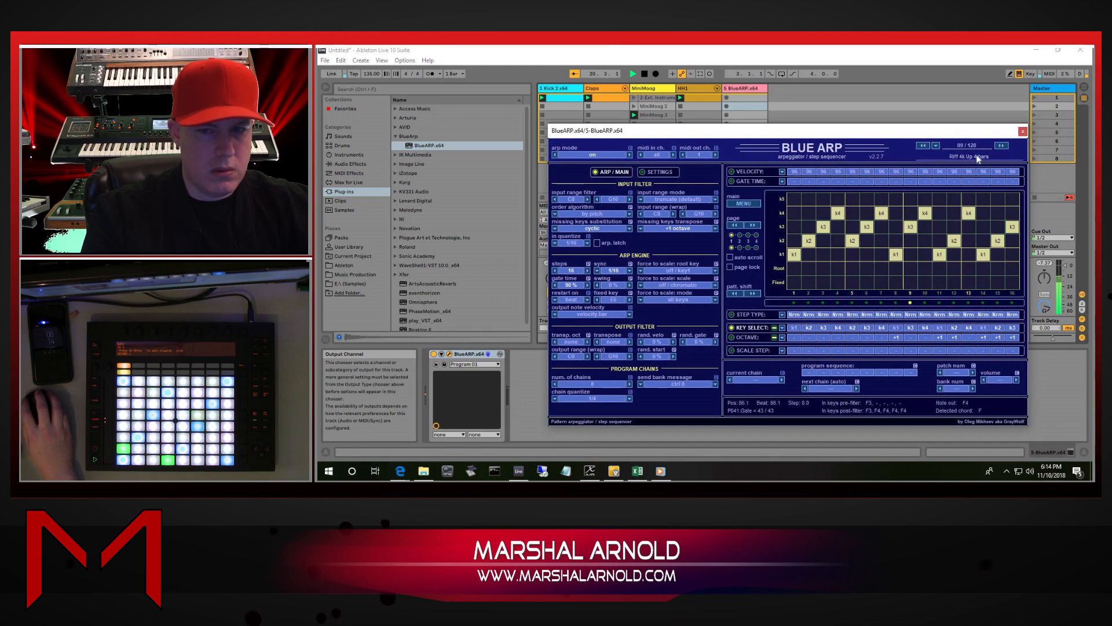
Step through the following BlueARP programs during playback up to 17, Chr Gated classic var1.
click(1002, 146)
click(1002, 146)
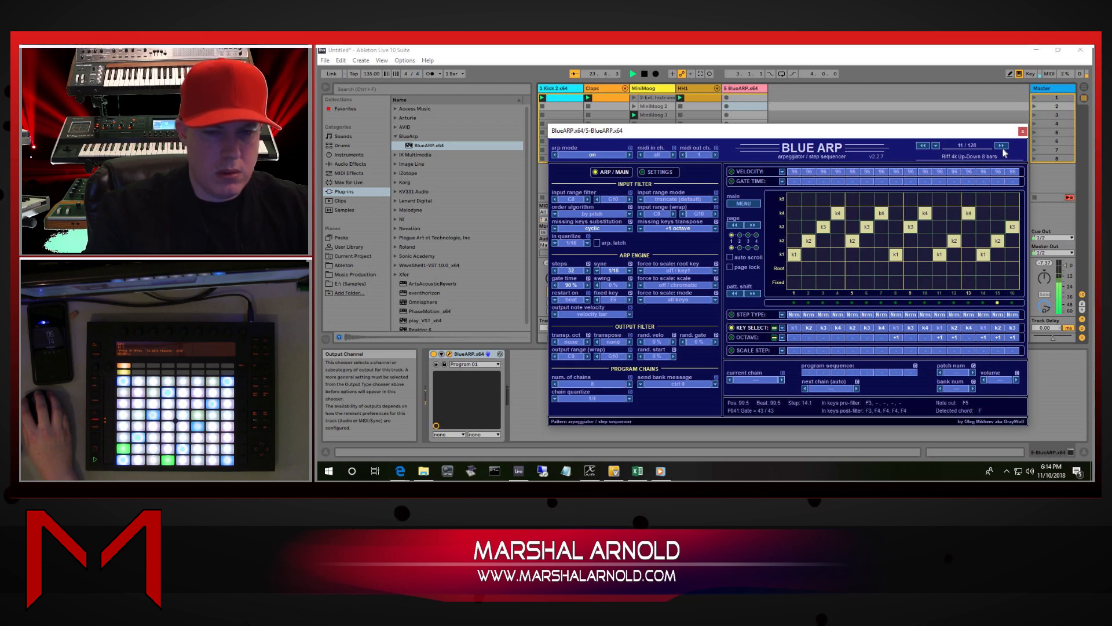
click(1002, 146)
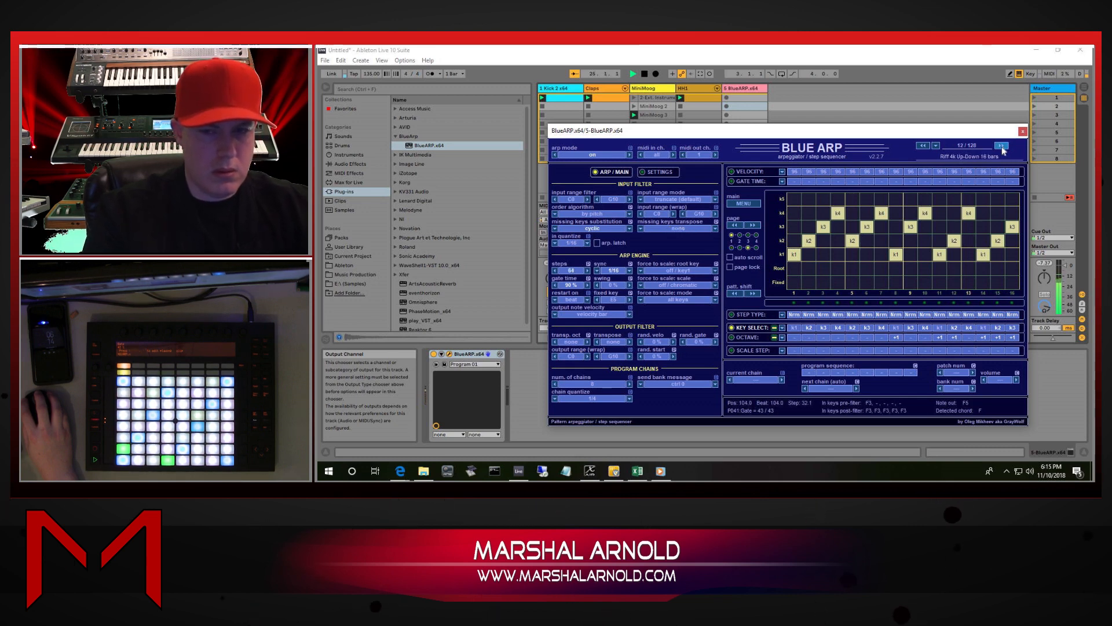
click(1001, 146)
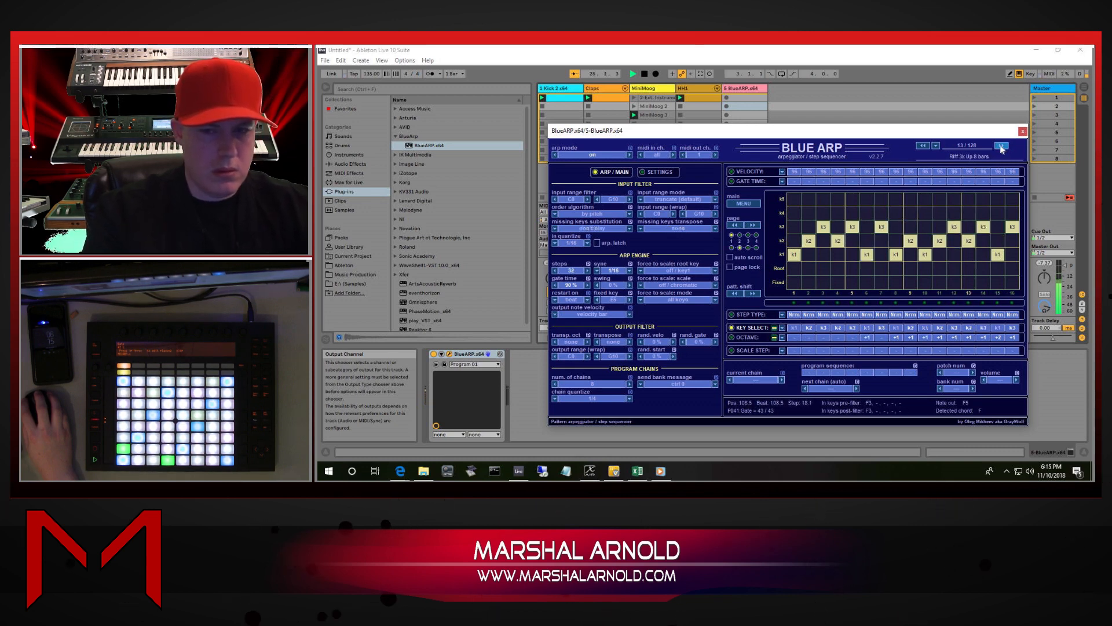
click(1002, 146)
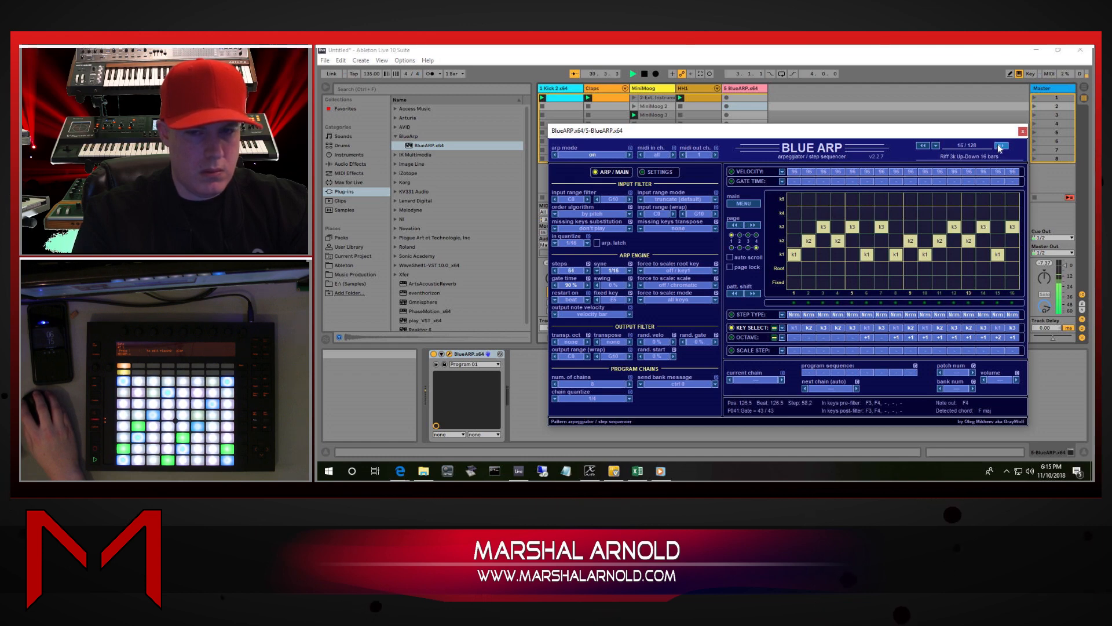
click(1000, 147)
click(1000, 147)
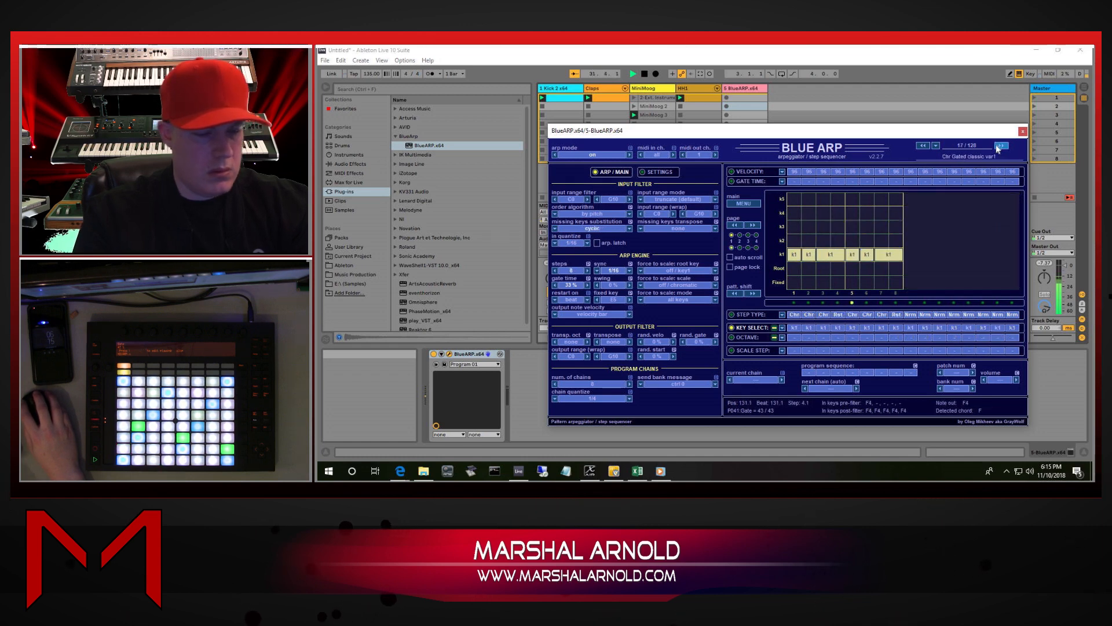